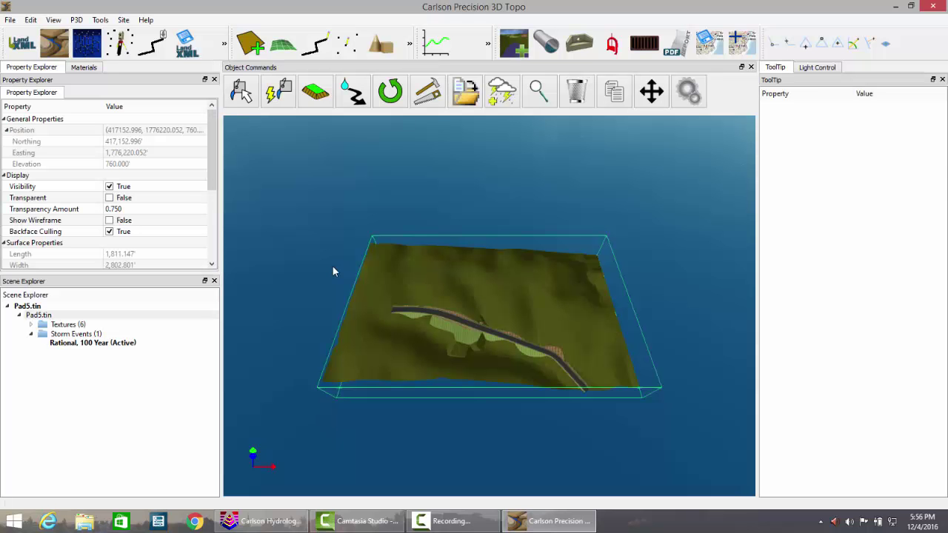
# Set the return period of the Rational storm event to 50 Year.
pyautogui.scroll(10, 497, 353)
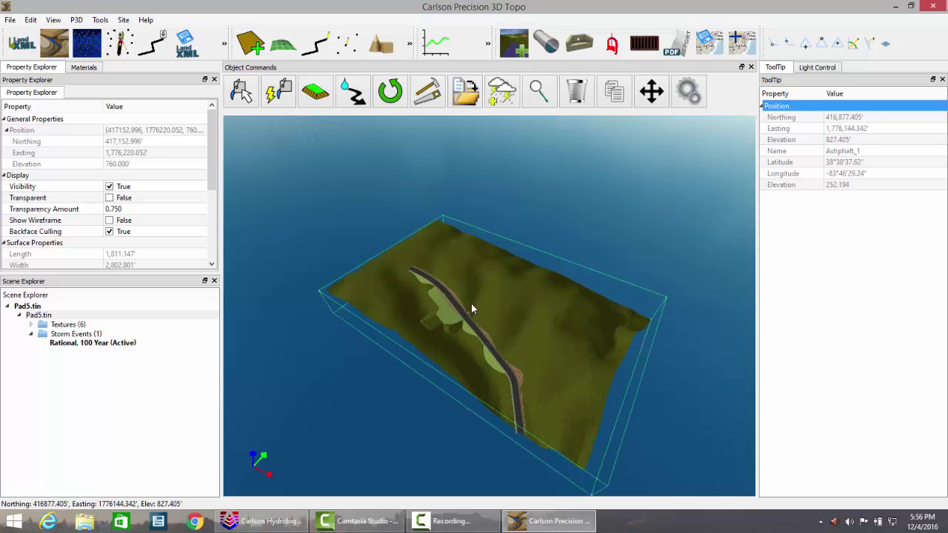
pyautogui.scroll(8, 479, 311)
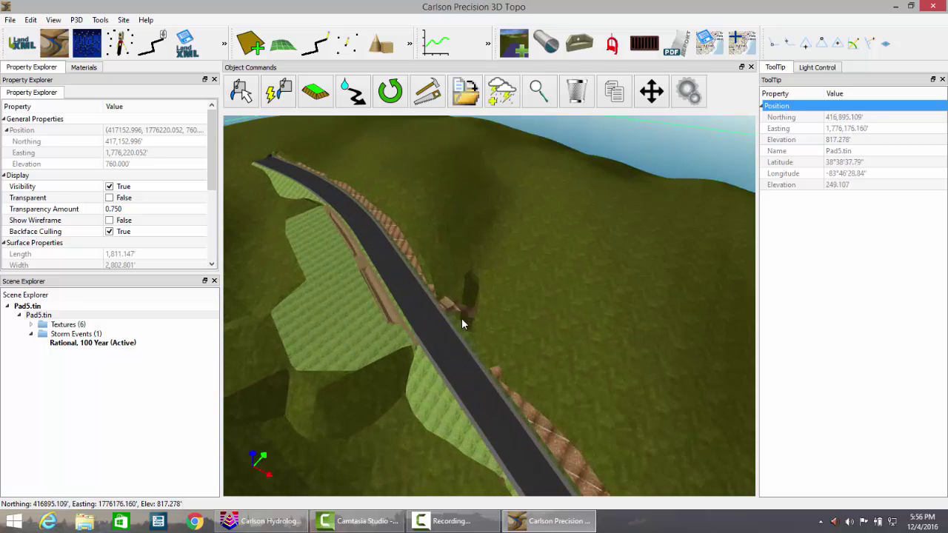
pyautogui.scroll(3, 438, 324)
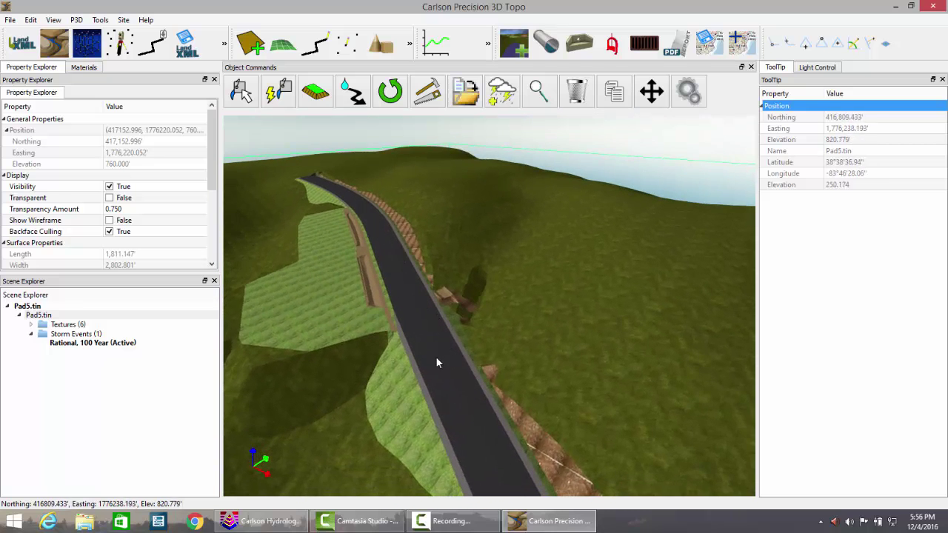
pyautogui.scroll(6, 436, 348)
pyautogui.scroll(3, 420, 311)
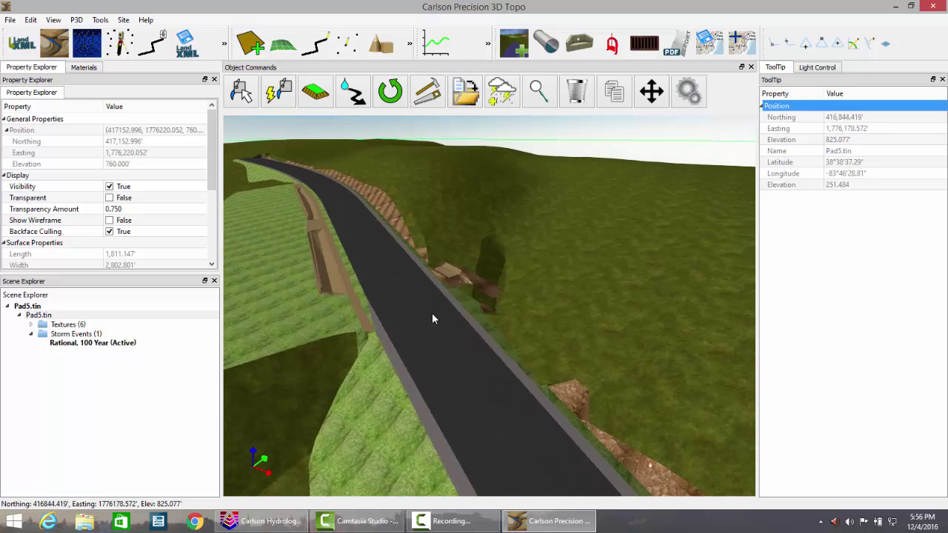
pyautogui.click(104, 343)
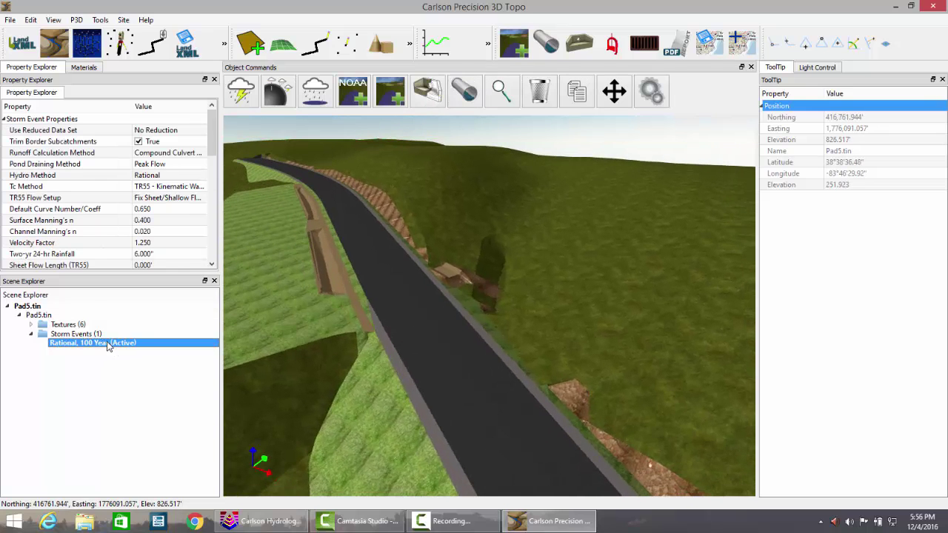
pyautogui.moveTo(208, 139); pyautogui.dragTo(219, 185)
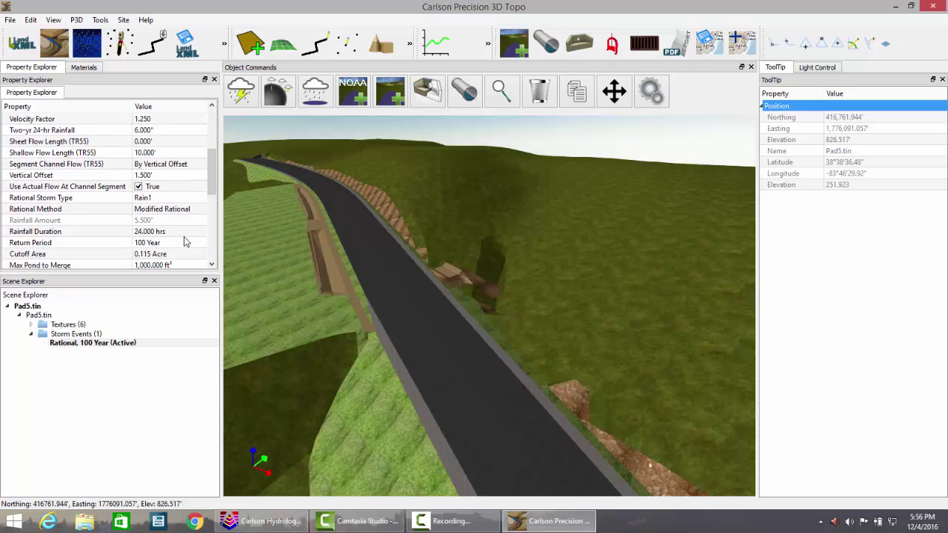
pyautogui.click(158, 247)
pyautogui.click(158, 248)
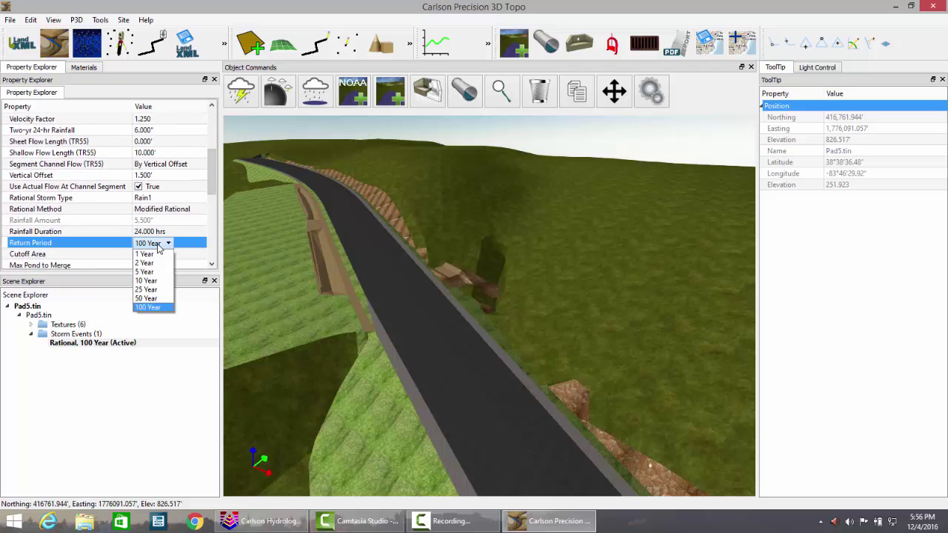
pyautogui.click(146, 299)
# Look up NOAA rainfall data for the site and add it as the storm event's rational rainfall.
pyautogui.click(155, 201)
pyautogui.click(155, 200)
pyautogui.click(156, 200)
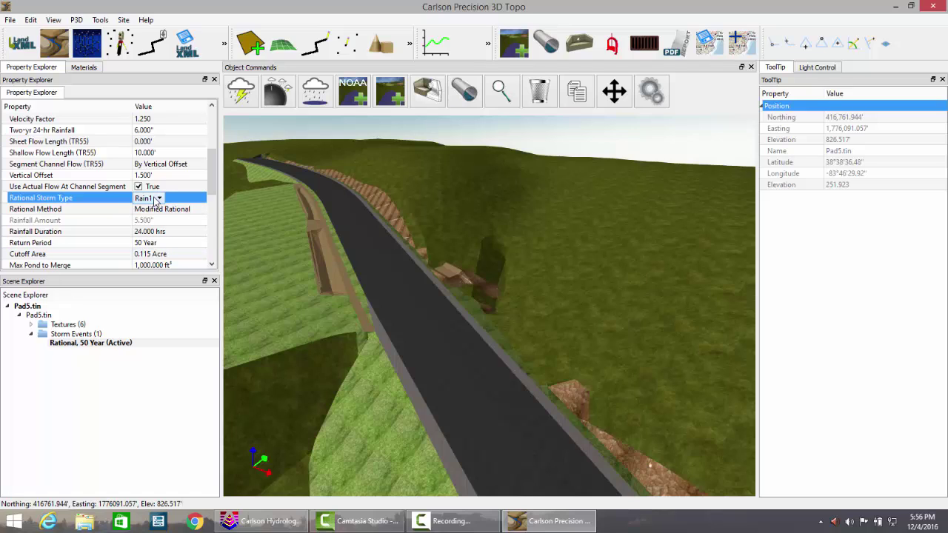
pyautogui.click(358, 93)
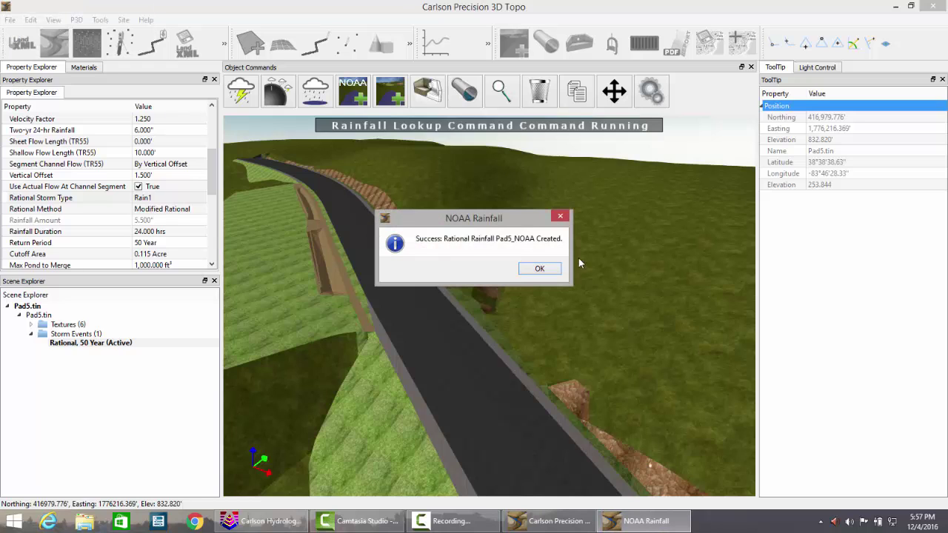
pyautogui.click(539, 269)
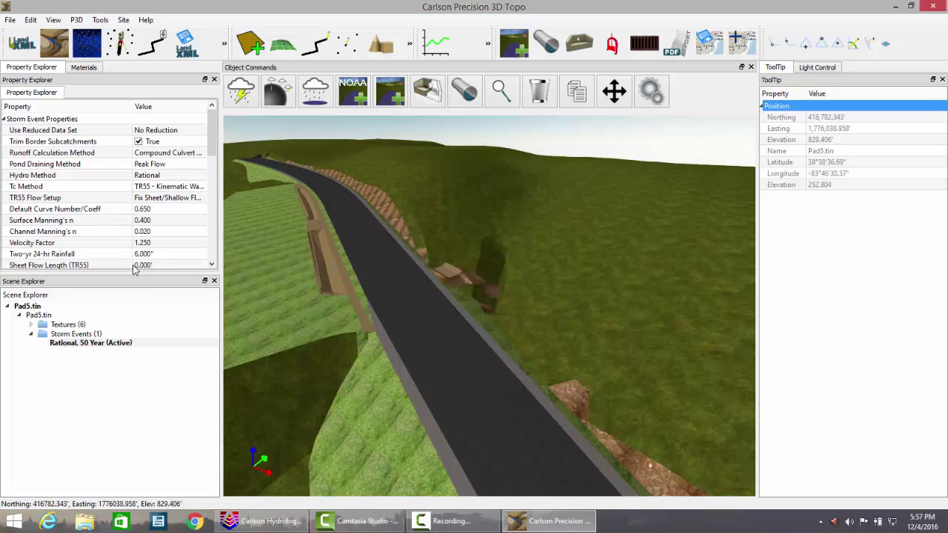
# Try Volume Transfer as the storm event's pond draining method and switch it back to Peak Flow.
pyautogui.click(154, 168)
pyautogui.click(153, 186)
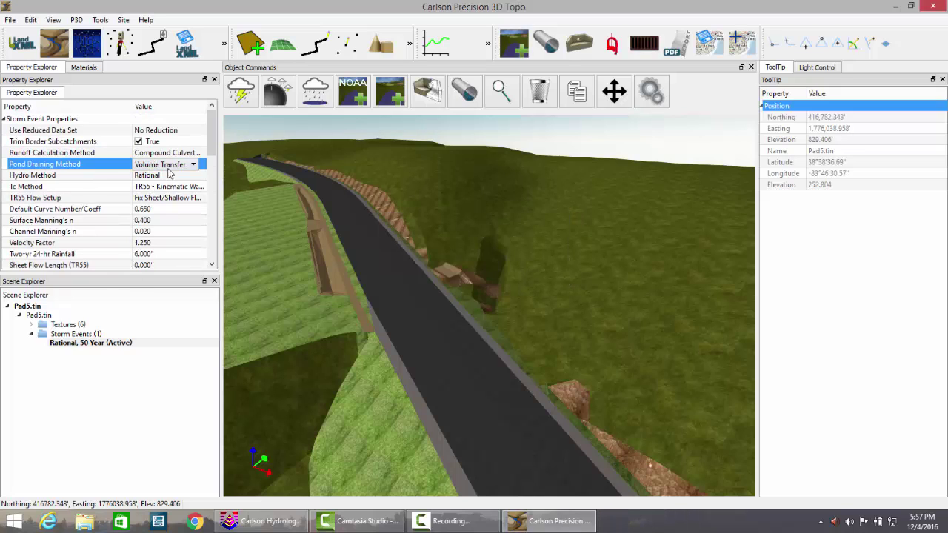
pyautogui.click(160, 168)
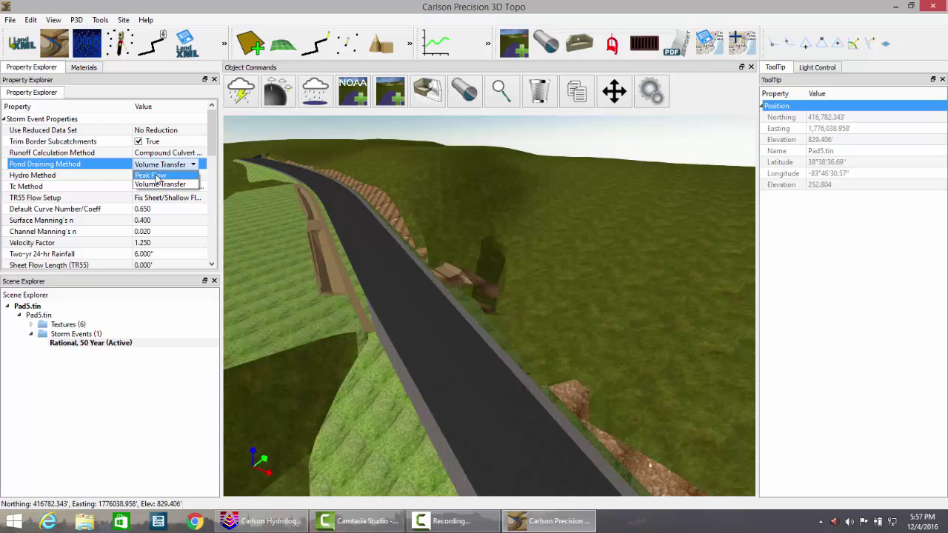
pyautogui.click(156, 175)
# Check the Pad5_NOAA entry in the rainfall library, reviewing its rainfall intensities by duration and return period.
pyautogui.scroll(-2, 217, 161)
pyautogui.scroll(-2, 217, 161)
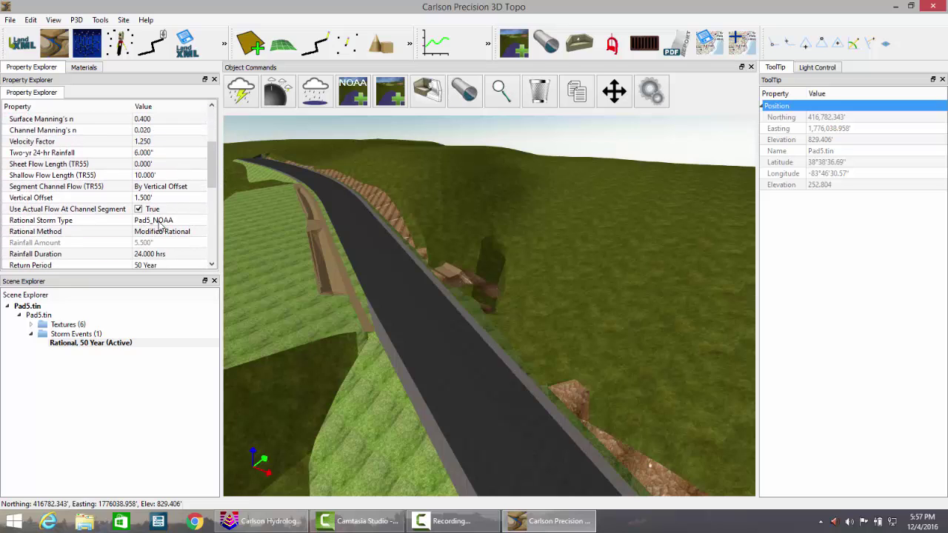
pyautogui.doubleClick(73, 344)
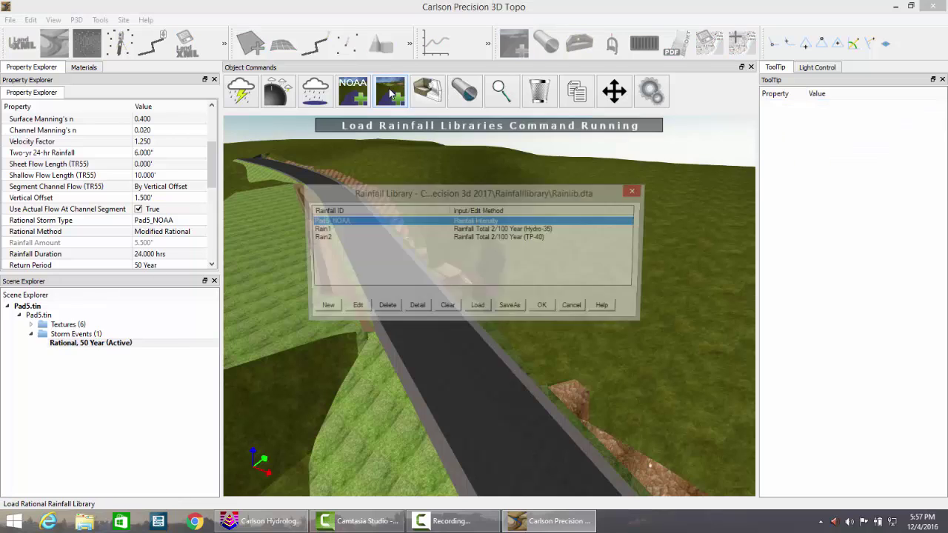
pyautogui.click(358, 307)
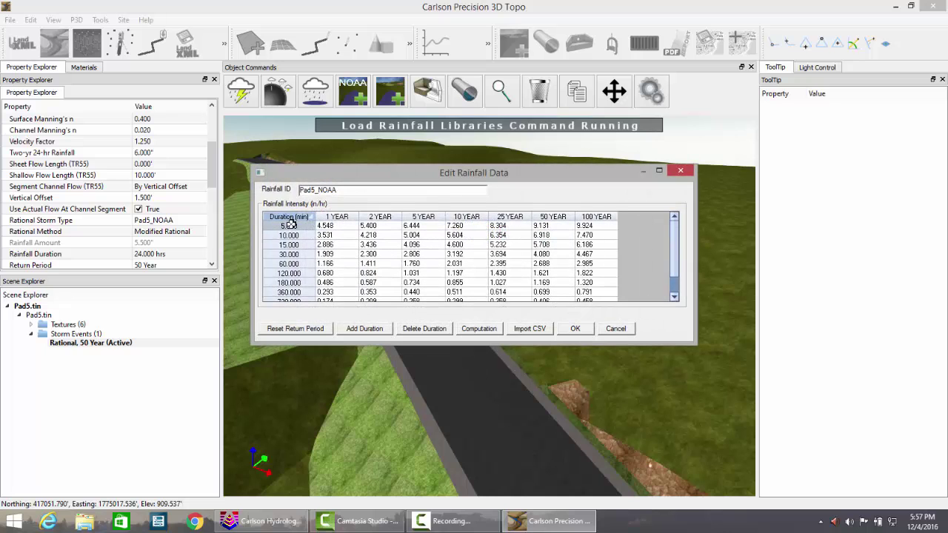
pyautogui.click(576, 328)
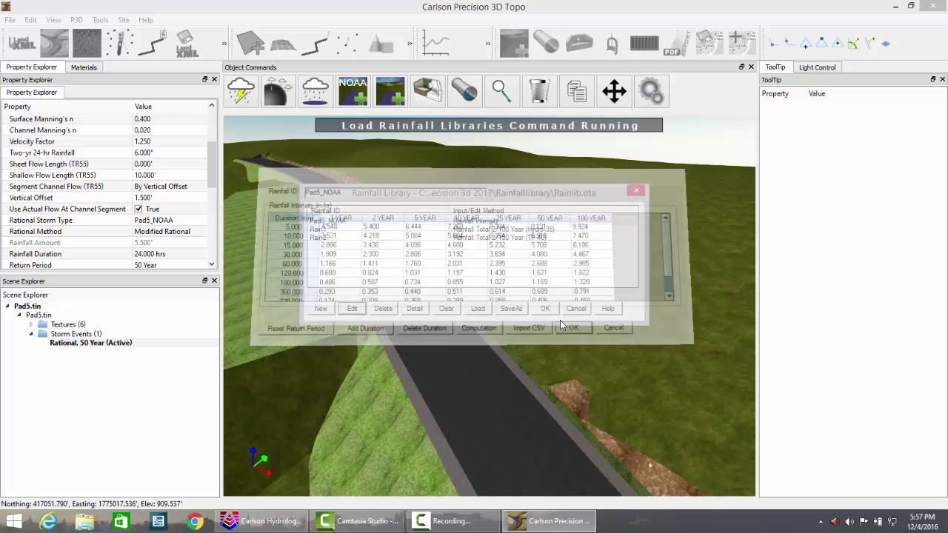
pyautogui.click(545, 309)
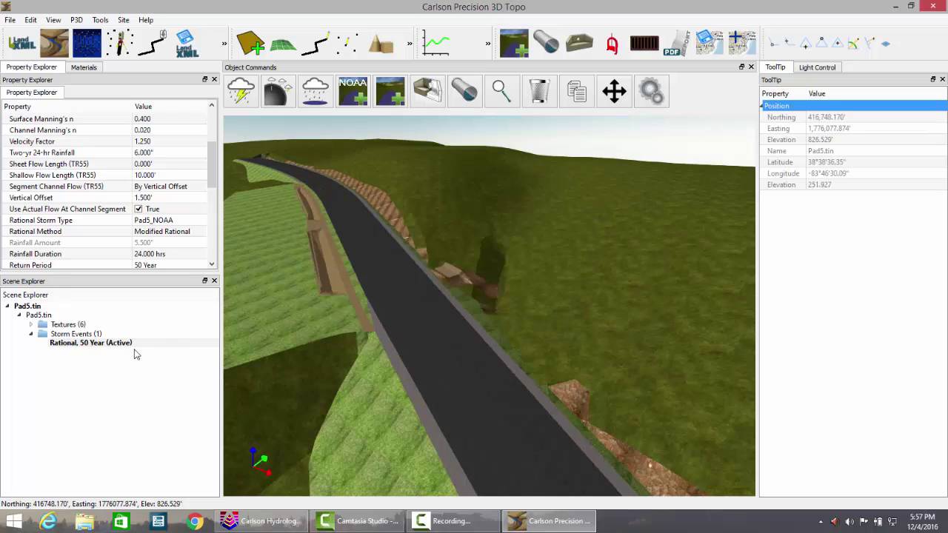
# Run the 50 Year Rational storm event on the Pad5.tin surface.
pyautogui.click(235, 92)
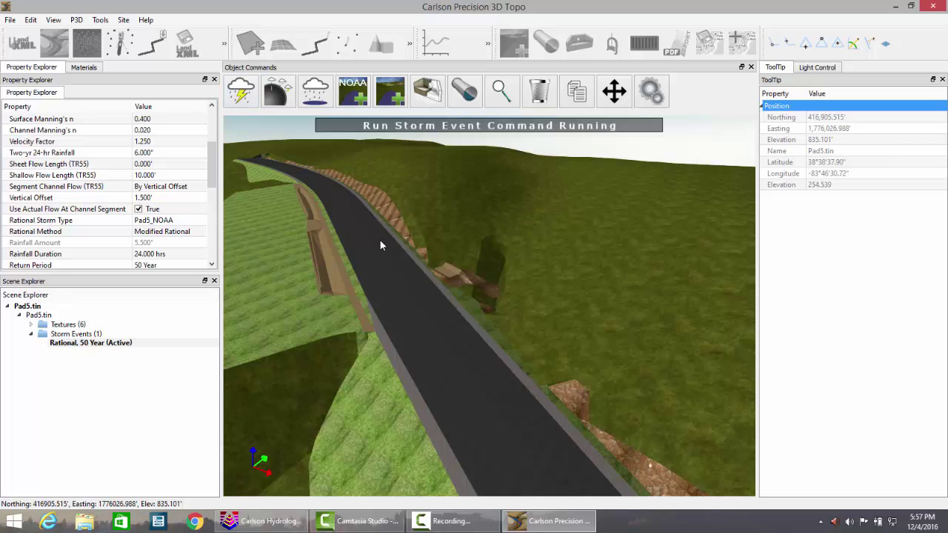
pyautogui.moveTo(360, 237); pyautogui.dragTo(373, 244, button='middle')
pyautogui.scroll(-4, 373, 246)
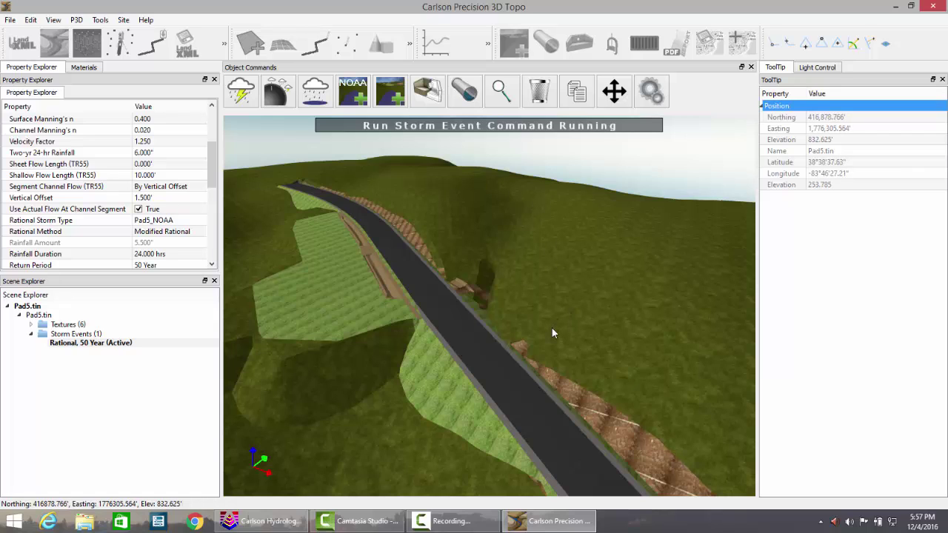
pyautogui.moveTo(551, 327); pyautogui.dragTo(367, 314)
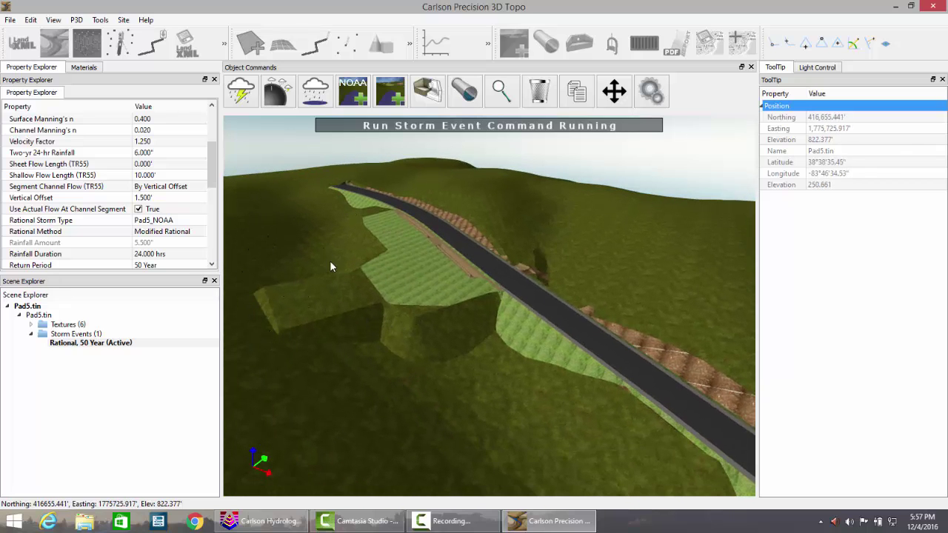
pyautogui.moveTo(560, 346); pyautogui.dragTo(427, 324, button='middle')
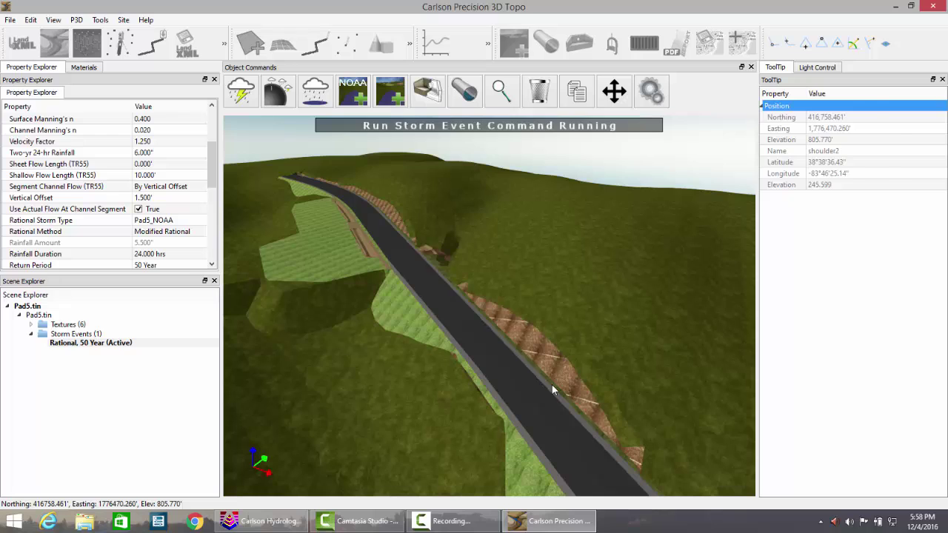
# Activate the three drainage connectors at the uphill roadside pond and along the ditch beside the green pad.
pyautogui.scroll(5, 463, 280)
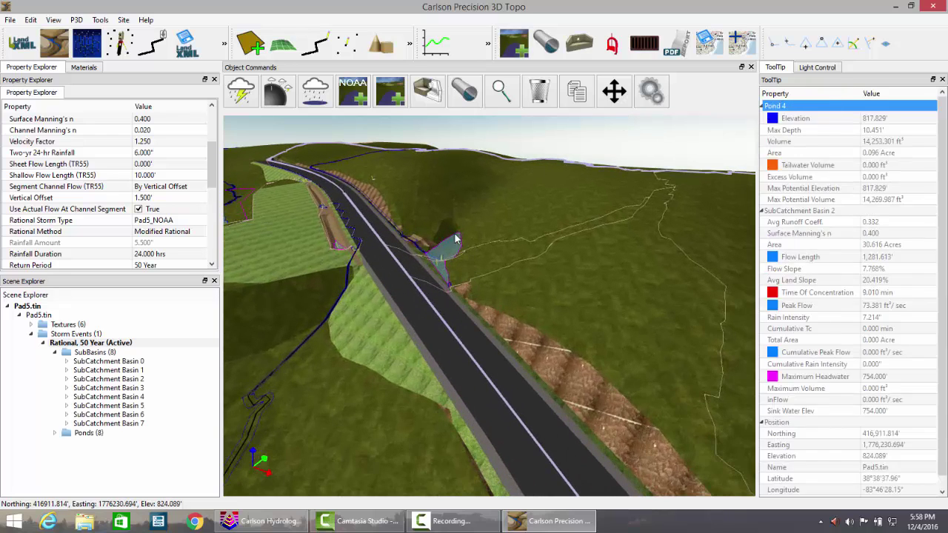
pyautogui.scroll(4, 445, 281)
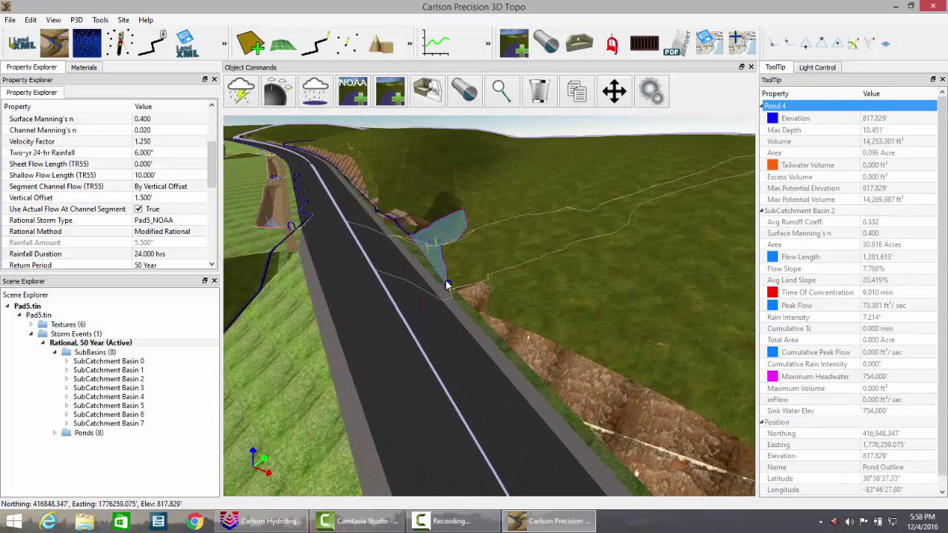
pyautogui.scroll(3, 438, 289)
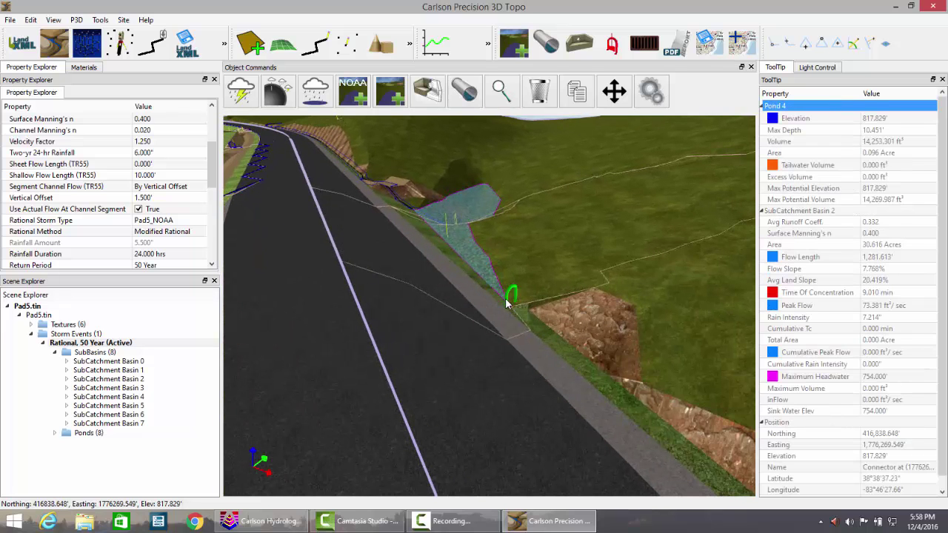
pyautogui.moveTo(412, 273); pyautogui.dragTo(492, 321, button='middle')
pyautogui.moveTo(296, 271); pyautogui.dragTo(489, 376, button='middle')
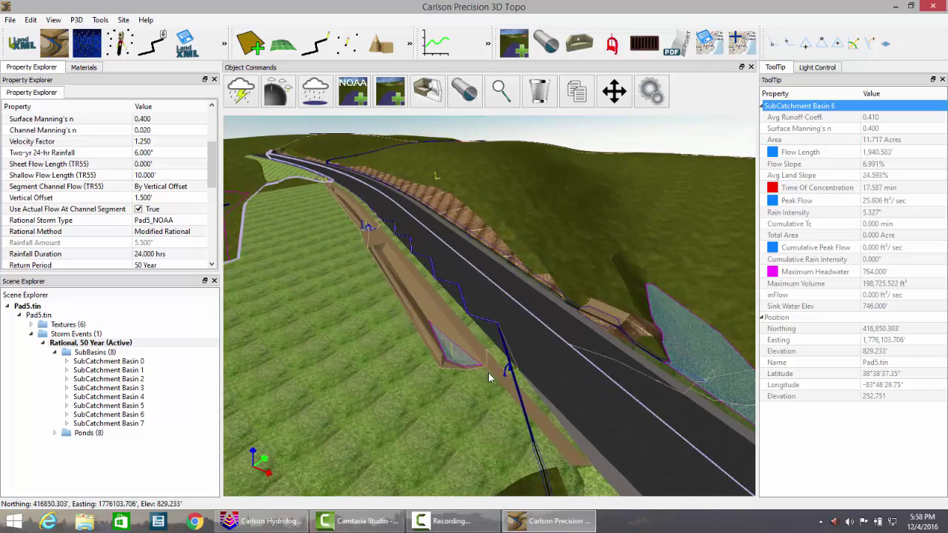
pyautogui.scroll(2, 507, 372)
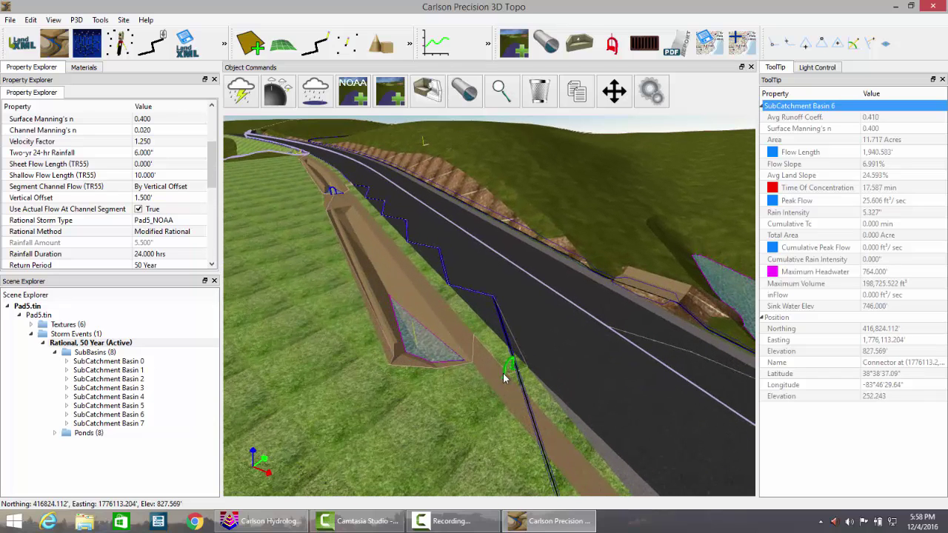
pyautogui.click(505, 376)
pyautogui.scroll(3, 332, 194)
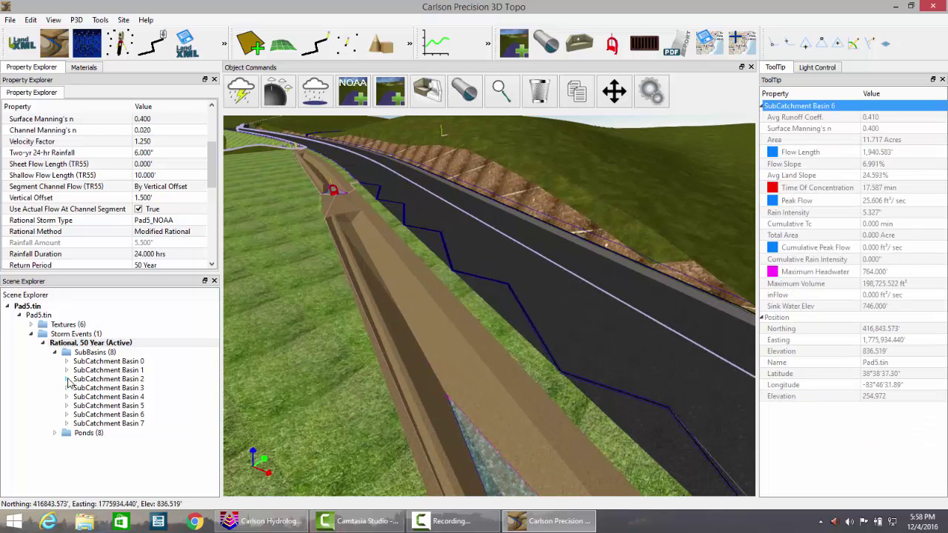
# Rerun the storm event with the connectors active, keeping Compound Culvert Discharge as the runoff calculation method.
pyautogui.click(243, 96)
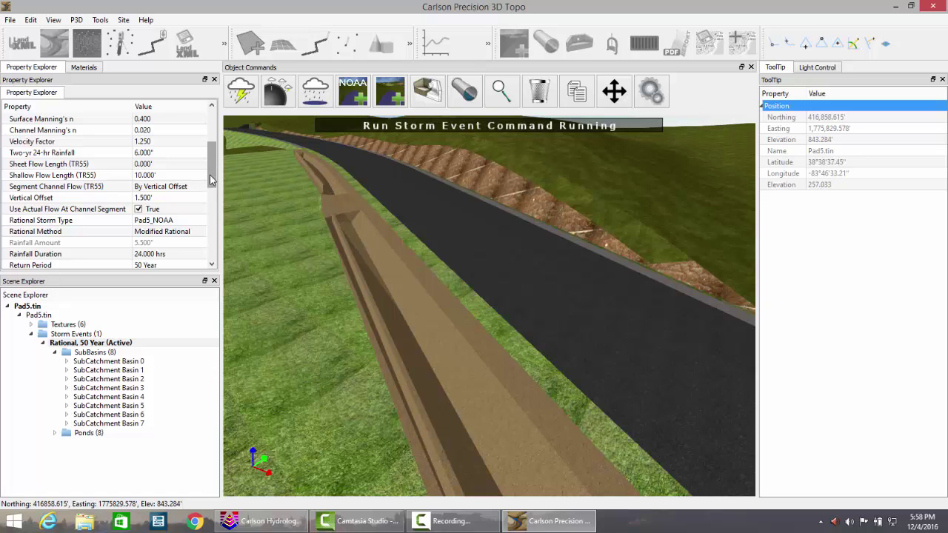
pyautogui.scroll(3, 209, 172)
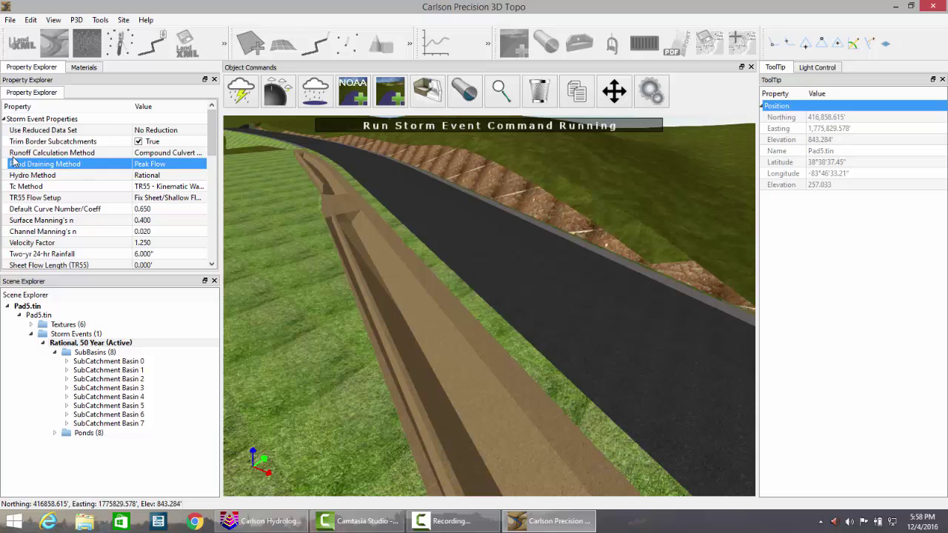
pyautogui.click(191, 154)
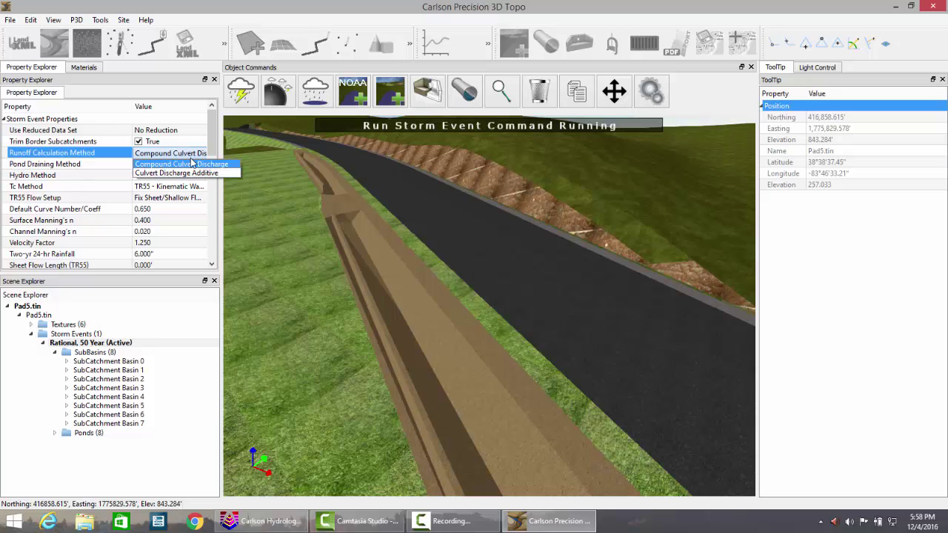
pyautogui.click(181, 163)
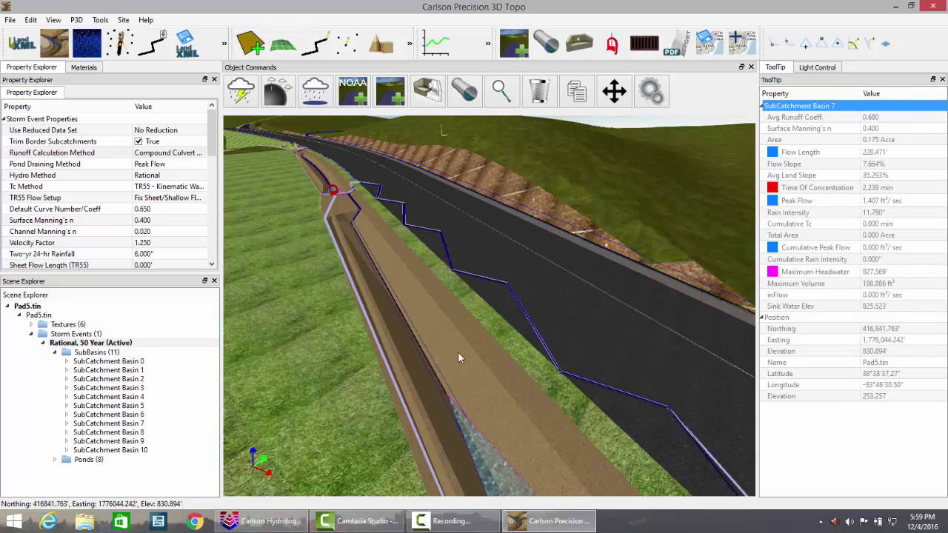
# Inspect the recomputed subcatchments, ponds and flow lines around the active connectors along the road.
pyautogui.scroll(5, 418, 339)
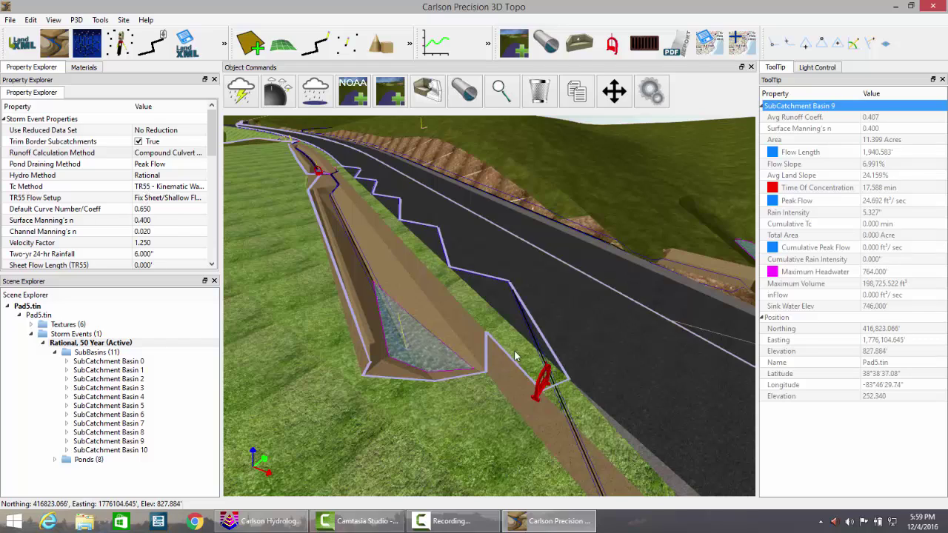
pyautogui.moveTo(545, 392); pyautogui.dragTo(520, 350, button='middle')
pyautogui.scroll(-5, 498, 355)
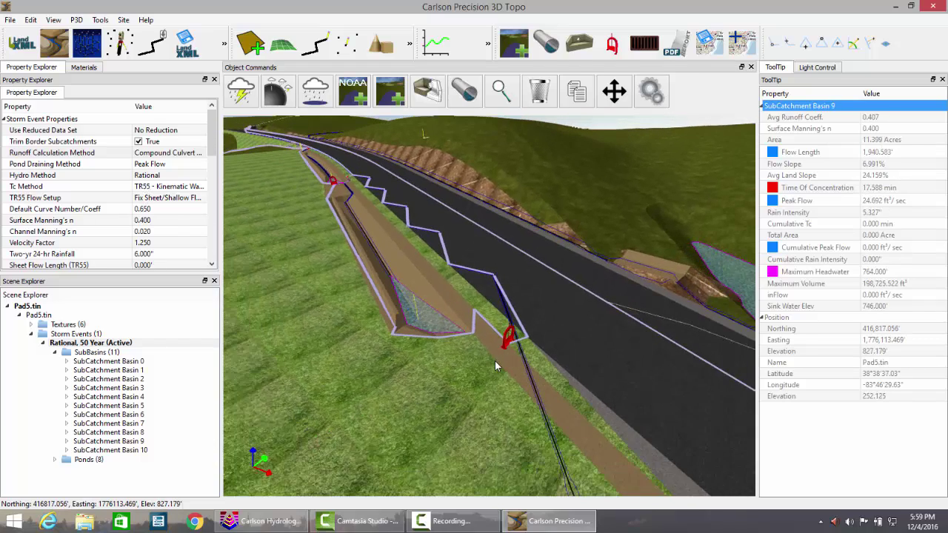
pyautogui.scroll(-1, 494, 362)
pyautogui.moveTo(567, 392); pyautogui.dragTo(508, 409, button='middle')
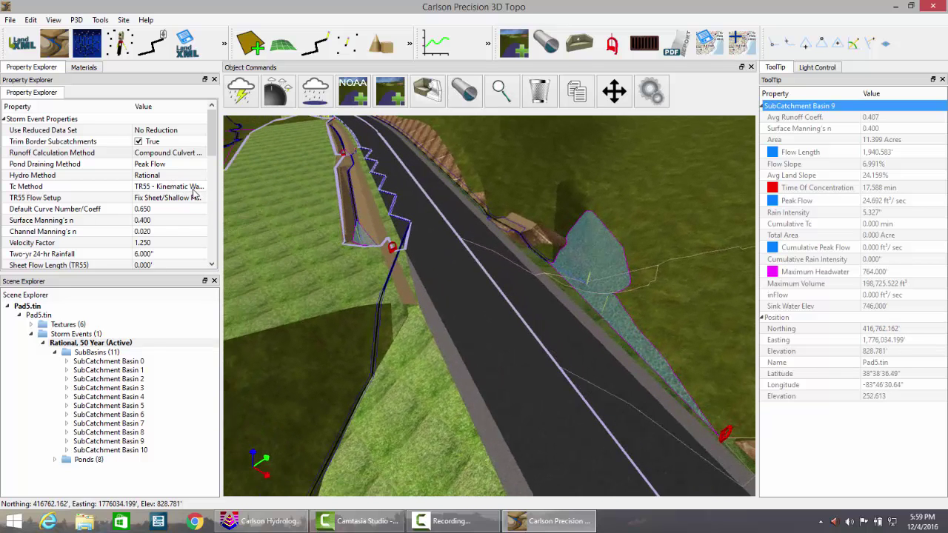
# Review the time of concentration methods available for the 50 Year Rational storm event.
pyautogui.click(194, 193)
pyautogui.click(193, 193)
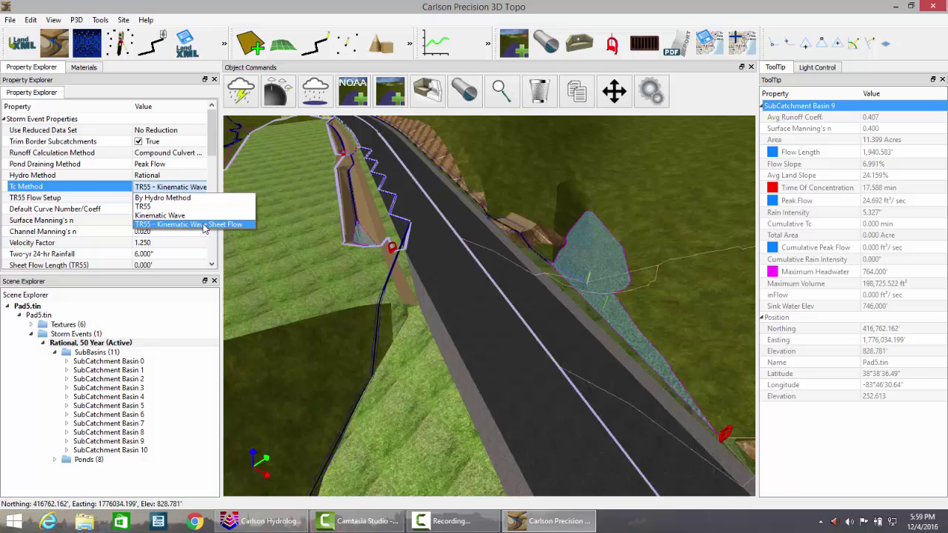
pyautogui.click(293, 362)
# Create a culvert pipe about 162 ft long from the uphill roadside pond under the road to the flow line on the opposite side.
pyautogui.click(552, 380)
pyautogui.scroll(-5, 549, 381)
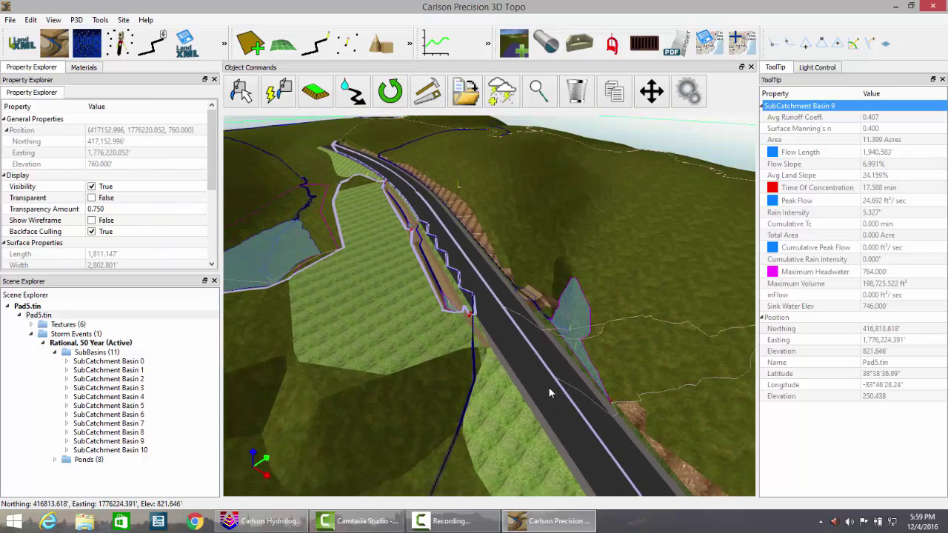
pyautogui.scroll(-3, 550, 400)
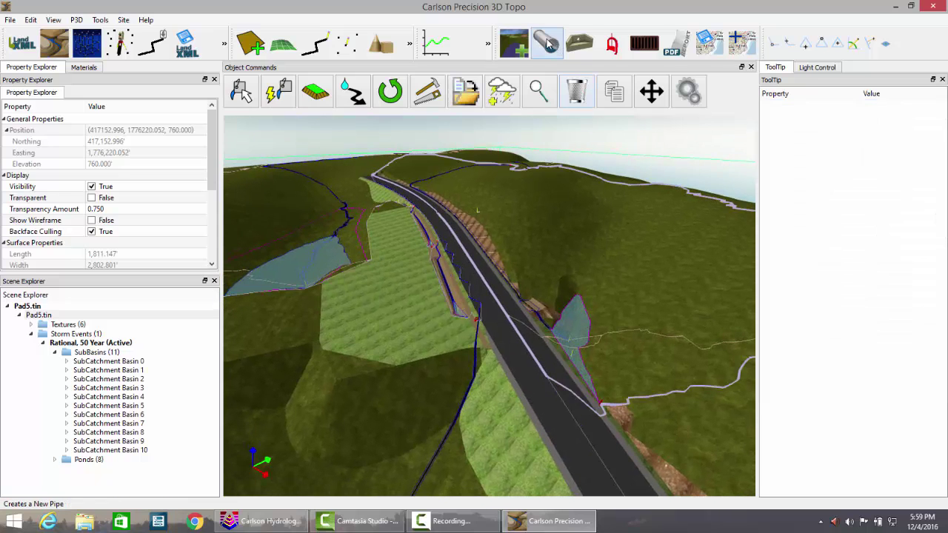
pyautogui.click(548, 43)
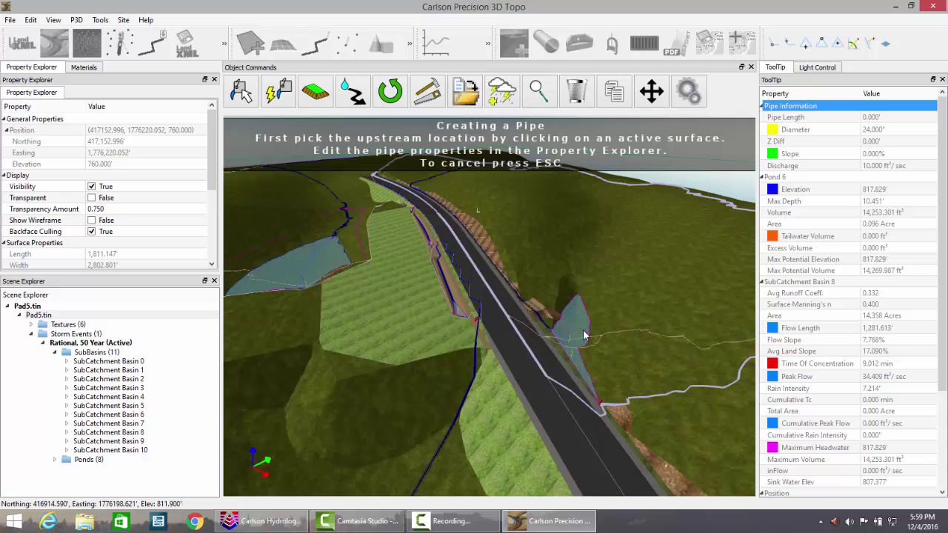
pyautogui.scroll(-5, 510, 426)
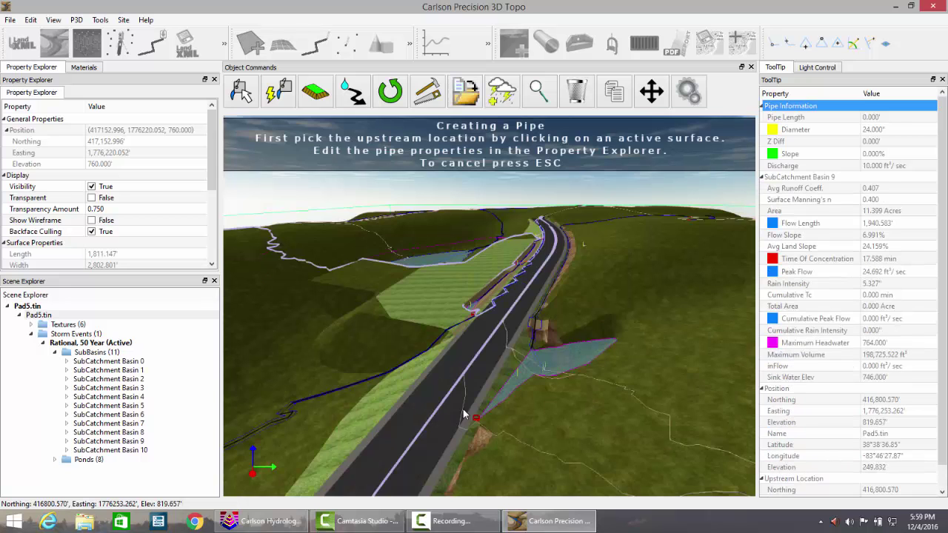
pyautogui.moveTo(571, 404); pyautogui.dragTo(566, 361)
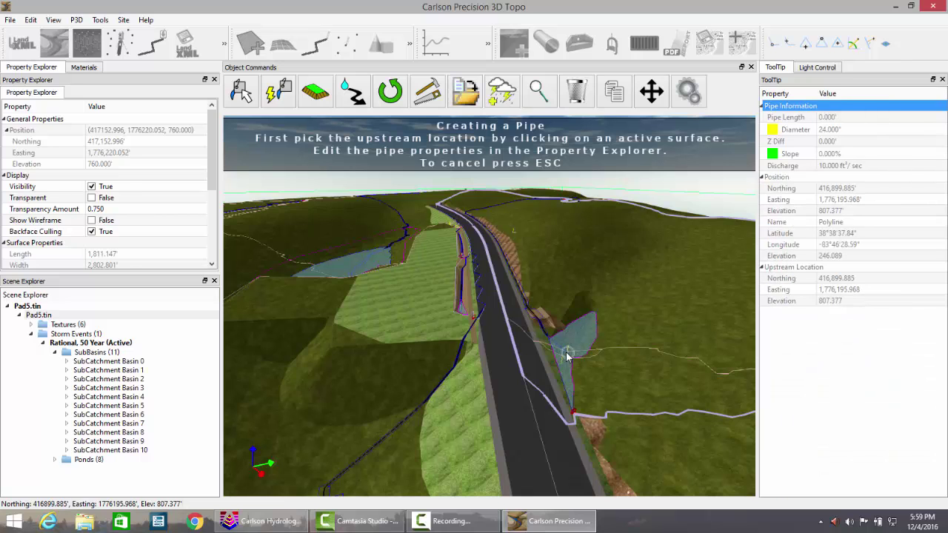
pyautogui.click(566, 358)
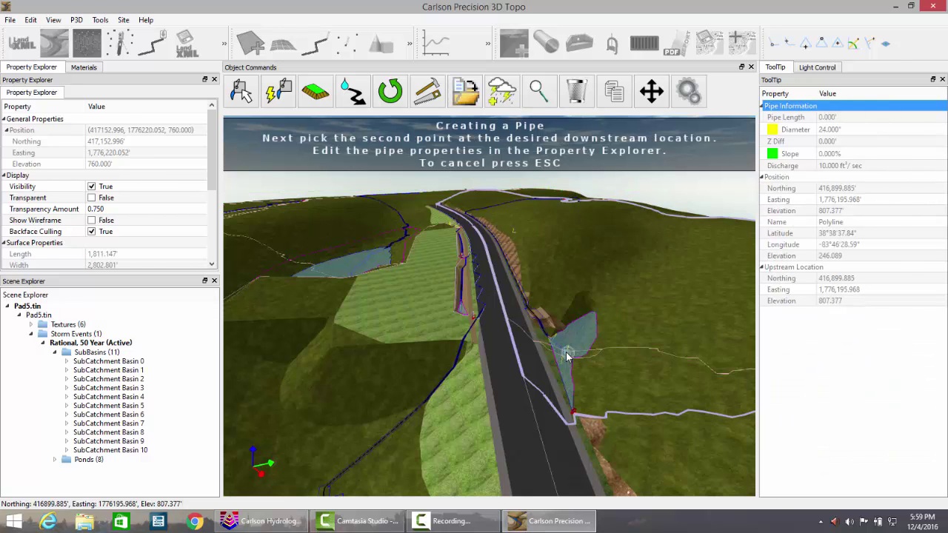
pyautogui.click(421, 408)
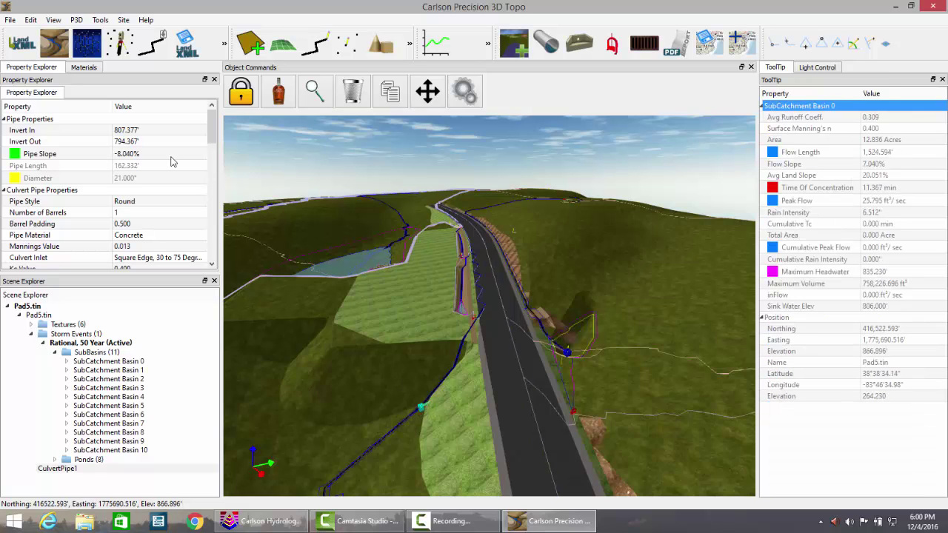
# Set the road-crossing culvert's pipe slope to -8% and its pipe material to Corrugated Metal.
pyautogui.click(142, 154)
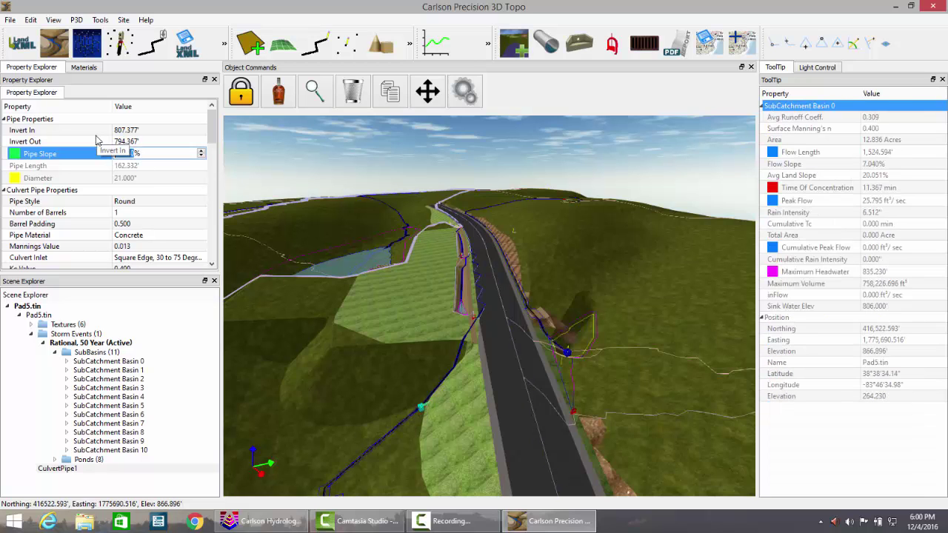
pyautogui.write('-8')
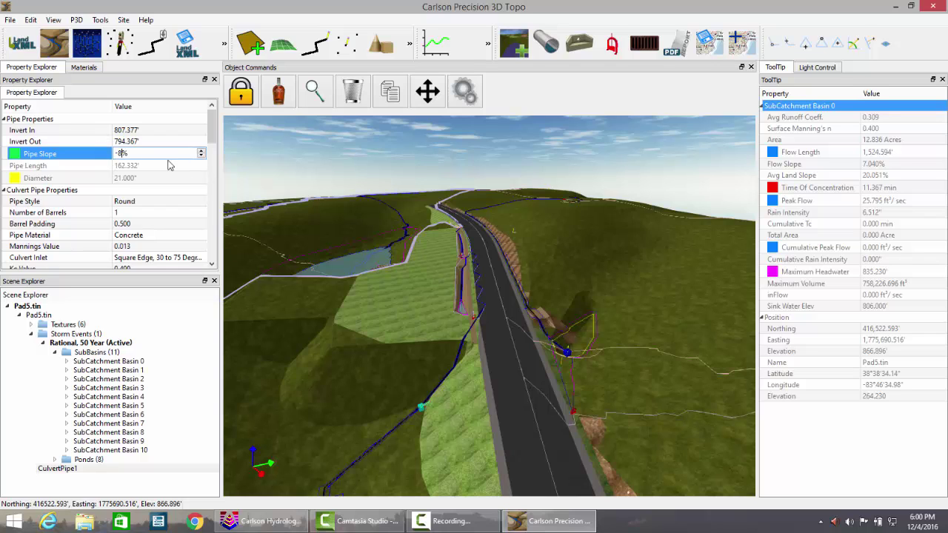
pyautogui.click(171, 163)
pyautogui.moveTo(212, 138); pyautogui.dragTo(214, 158)
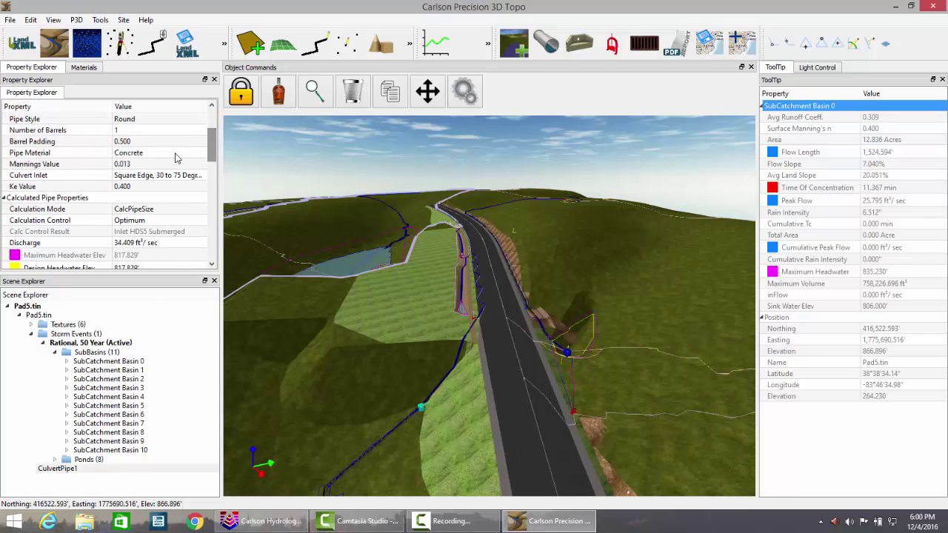
pyautogui.click(163, 154)
pyautogui.click(163, 154)
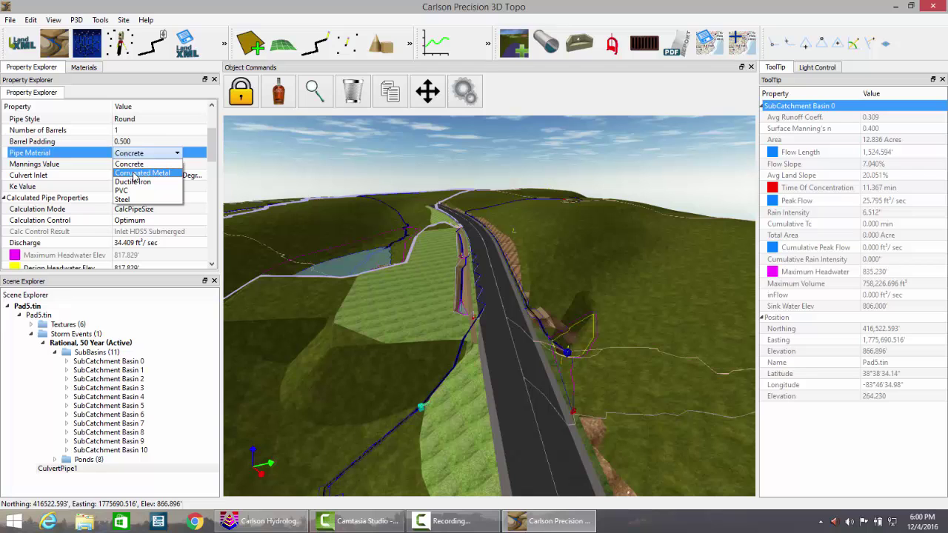
pyautogui.click(134, 173)
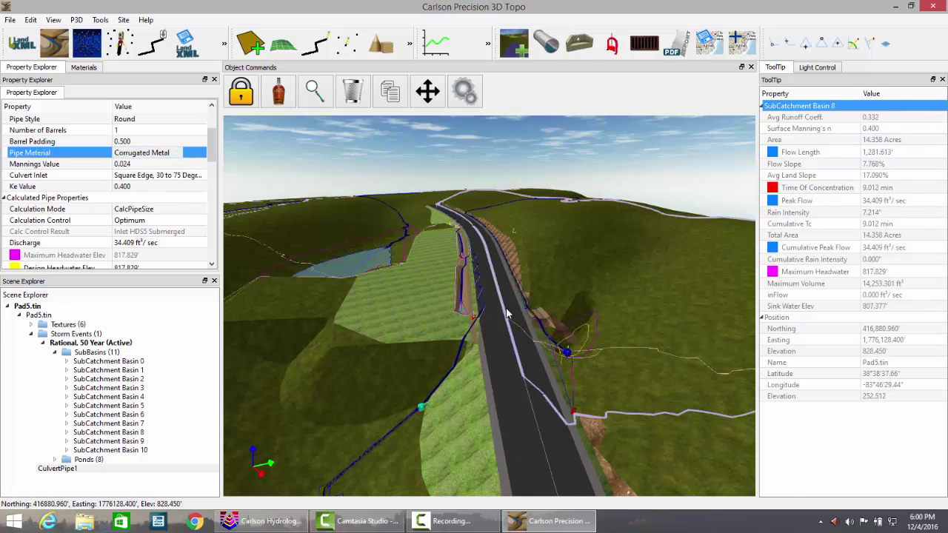
# Create a culvert pipe about 60 ft long from the small upper ditch pond beside the green pad to the ditch section just downstream.
pyautogui.moveTo(468, 280); pyautogui.dragTo(483, 360)
pyautogui.moveTo(555, 395); pyautogui.dragTo(442, 413, button='middle')
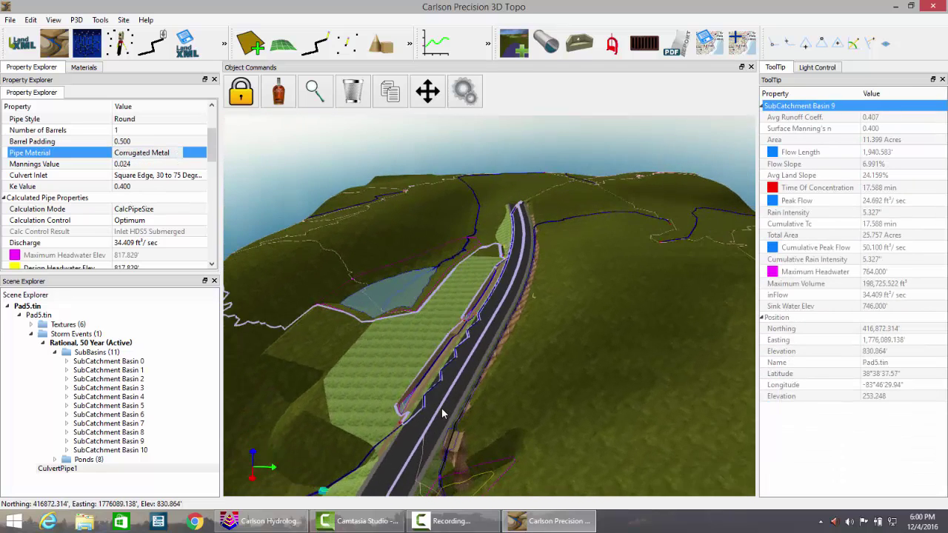
pyautogui.click(546, 45)
pyautogui.scroll(5, 468, 340)
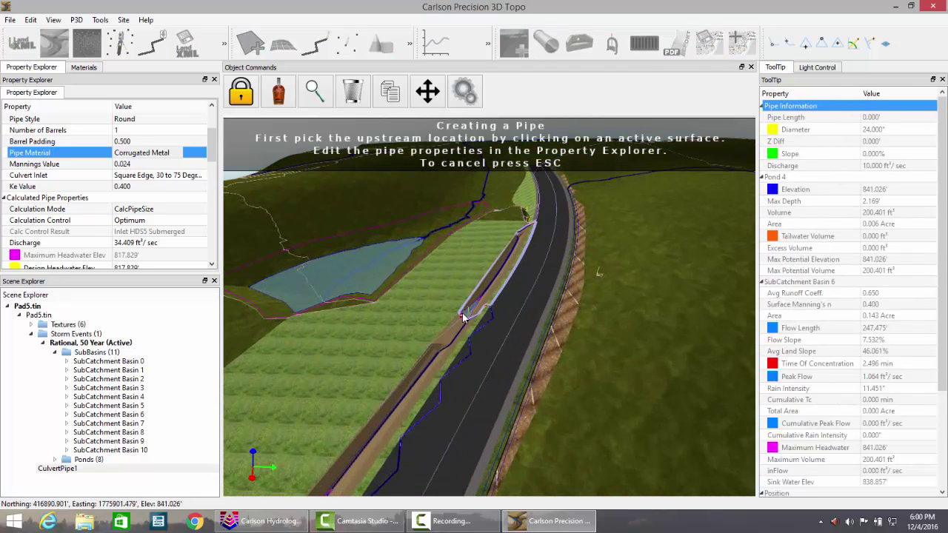
pyautogui.click(469, 317)
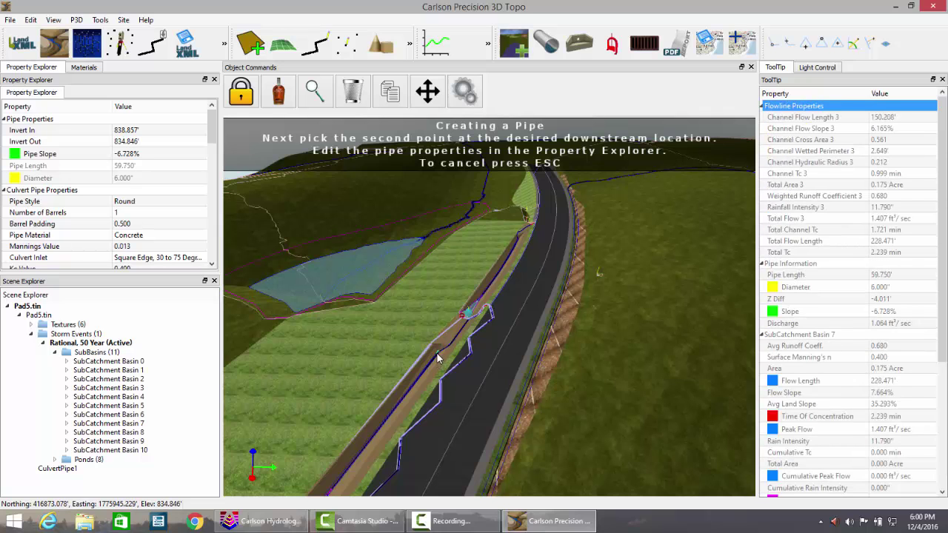
pyautogui.click(437, 357)
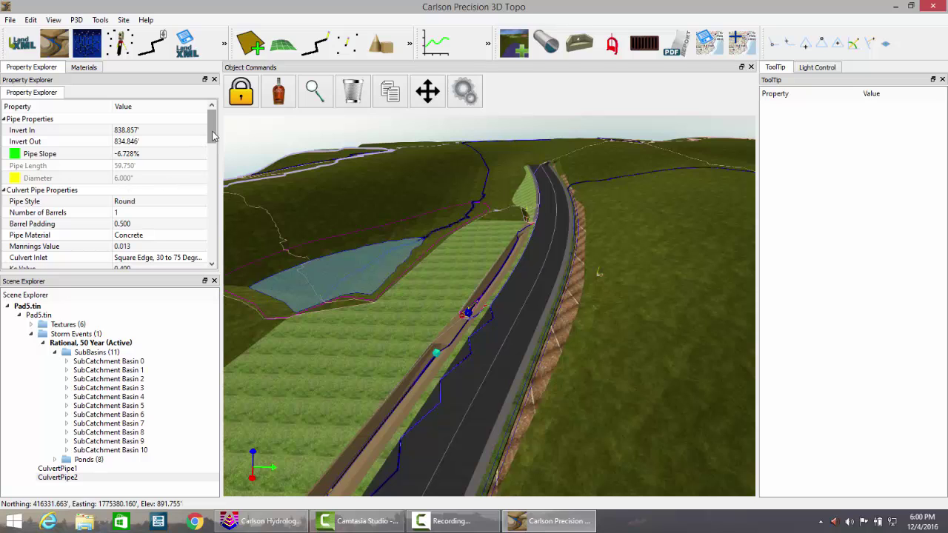
# Set the upper ditch culvert's calculation mode to CalcHeadwater and its pipe diameter to 12 inches.
pyautogui.moveTo(213, 135)
pyautogui.mouseDown()
pyautogui.moveTo(212, 171)
pyautogui.moveTo(212, 154)
pyautogui.mouseUp()
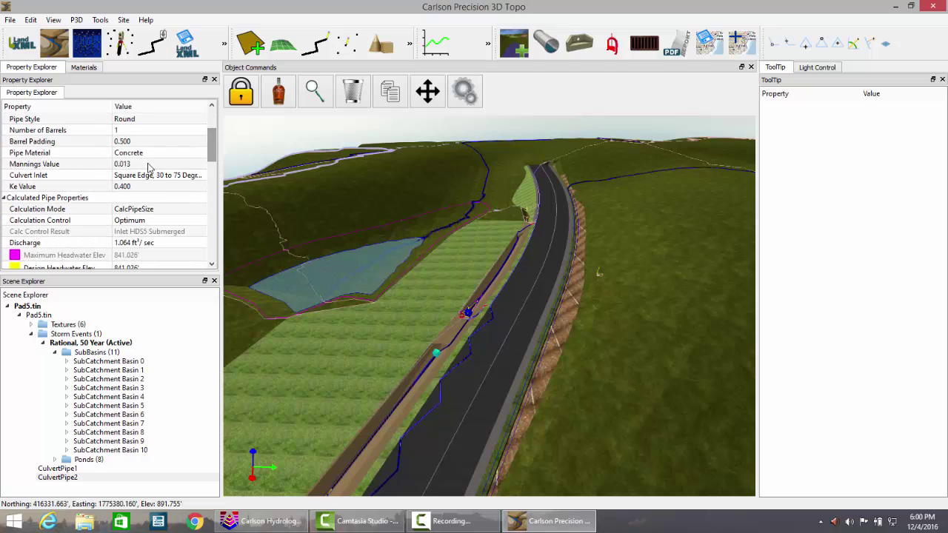
pyautogui.click(155, 210)
pyautogui.click(152, 230)
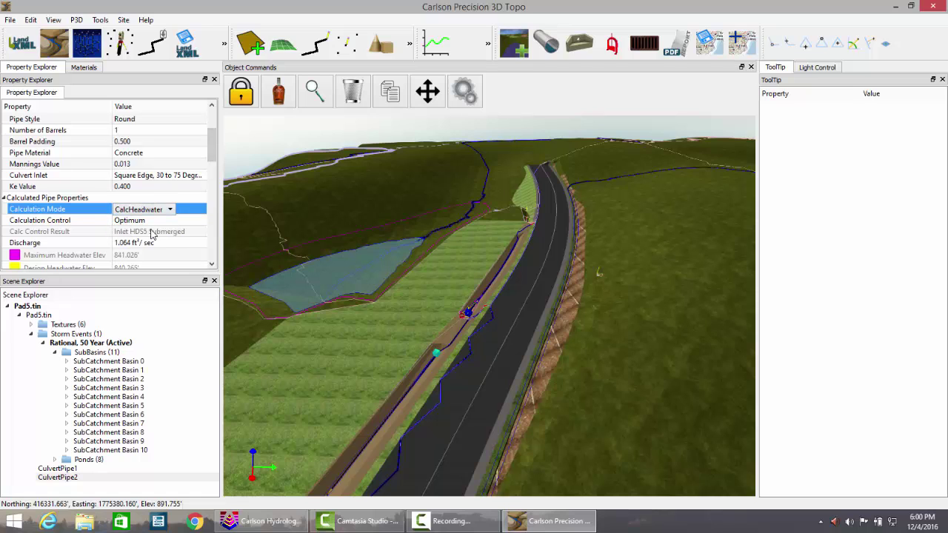
pyautogui.moveTo(213, 157); pyautogui.dragTo(212, 195)
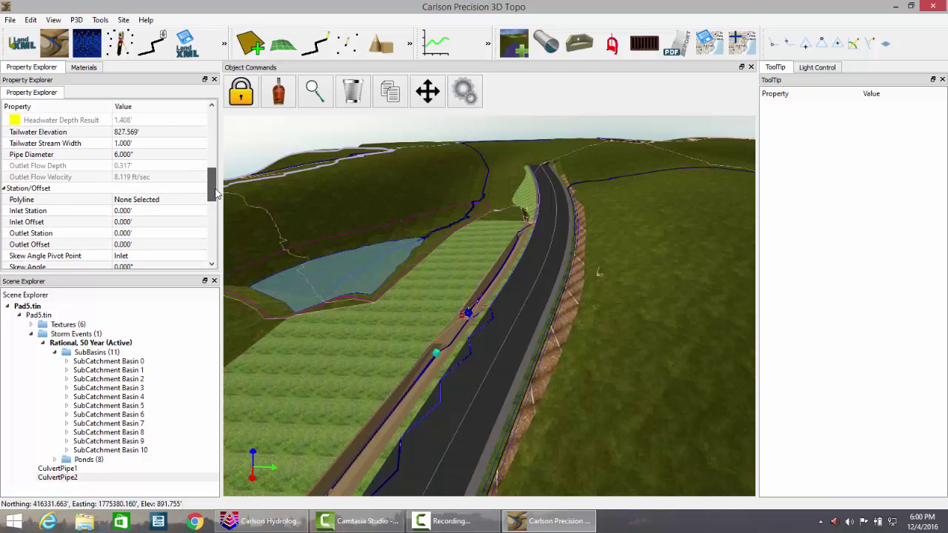
pyautogui.click(145, 155)
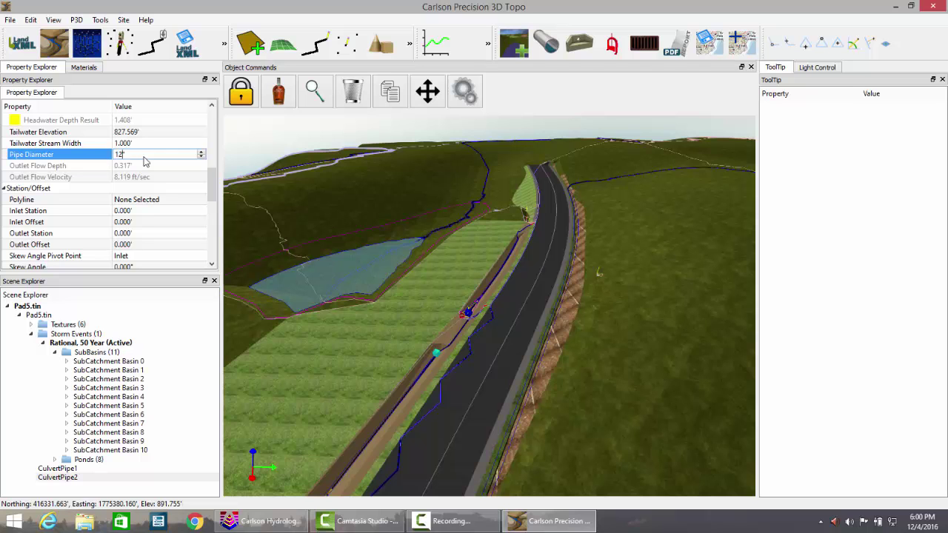
pyautogui.press('Return')
# Create a culvert pipe about 76 ft long from the pond at the ditch's lower end to the flow line below the green pad.
pyautogui.scroll(5, 379, 346)
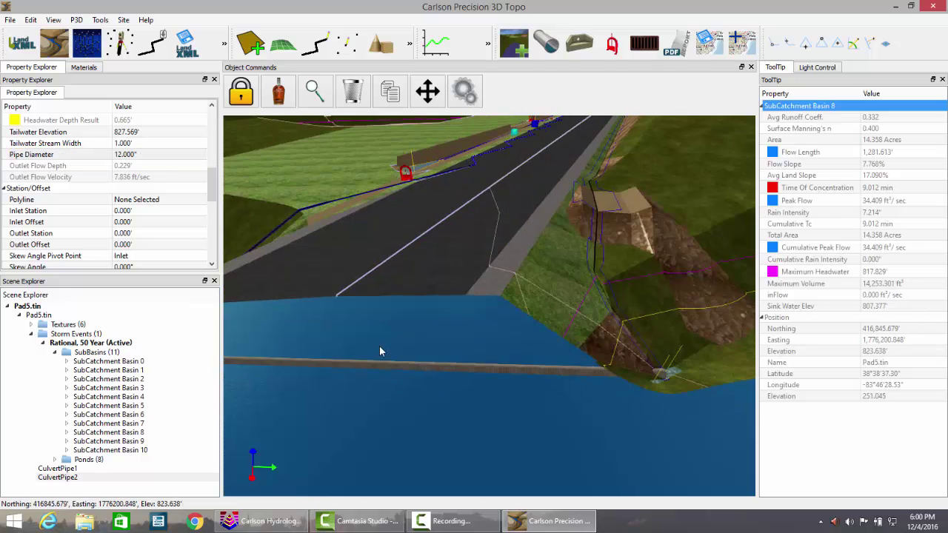
pyautogui.moveTo(379, 350)
pyautogui.mouseDown(button='middle')
pyautogui.moveTo(409, 341)
pyautogui.moveTo(381, 347)
pyautogui.moveTo(389, 347)
pyautogui.mouseUp(button='middle')
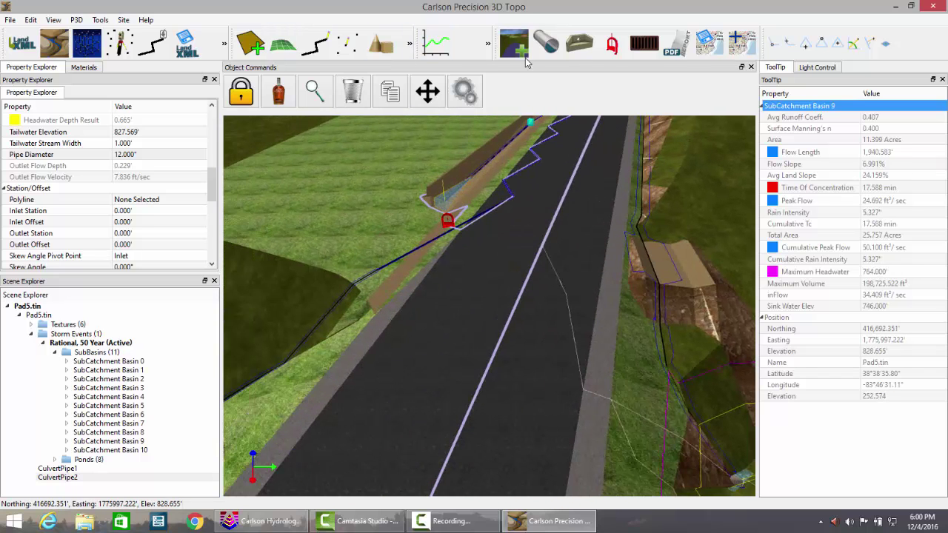
pyautogui.click(548, 46)
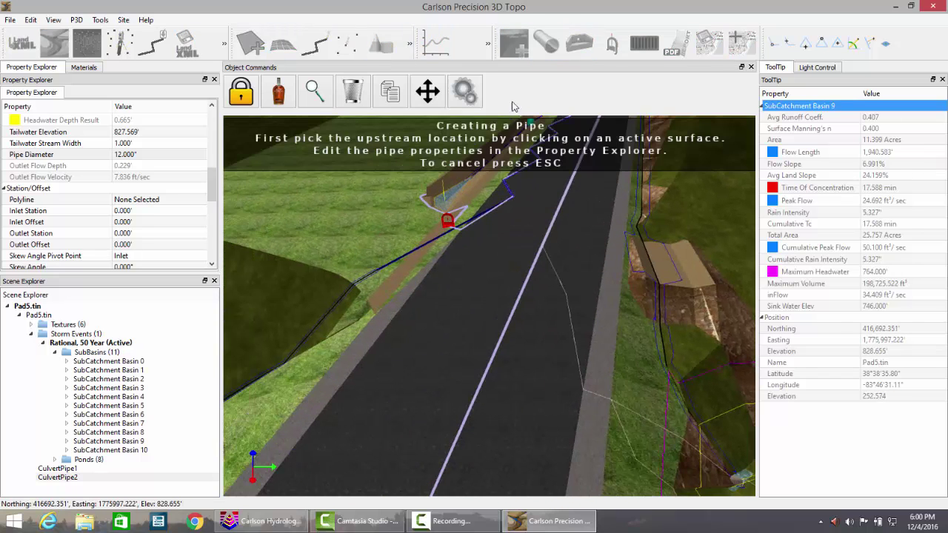
pyautogui.click(445, 208)
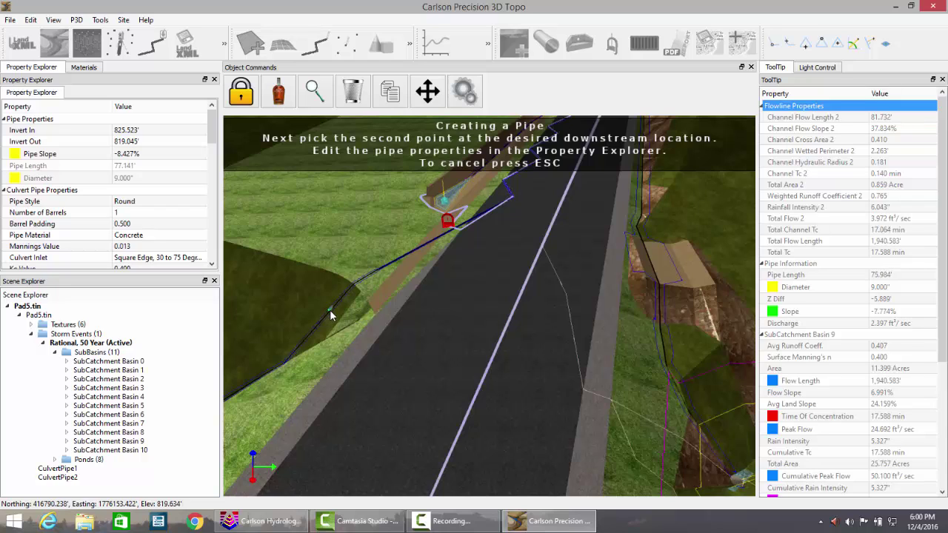
pyautogui.click(330, 311)
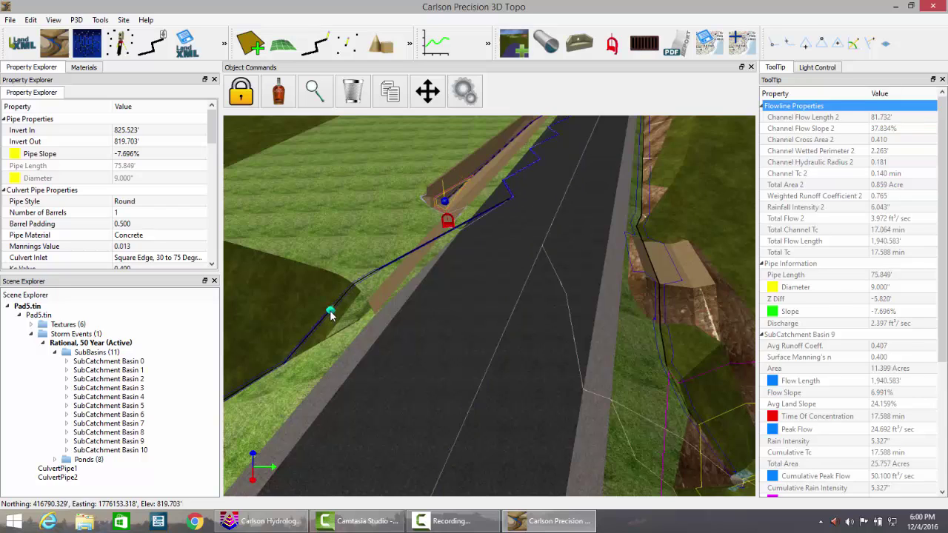
# Set the lower ditch culvert's pipe slope to -7.7%.
pyautogui.click(136, 156)
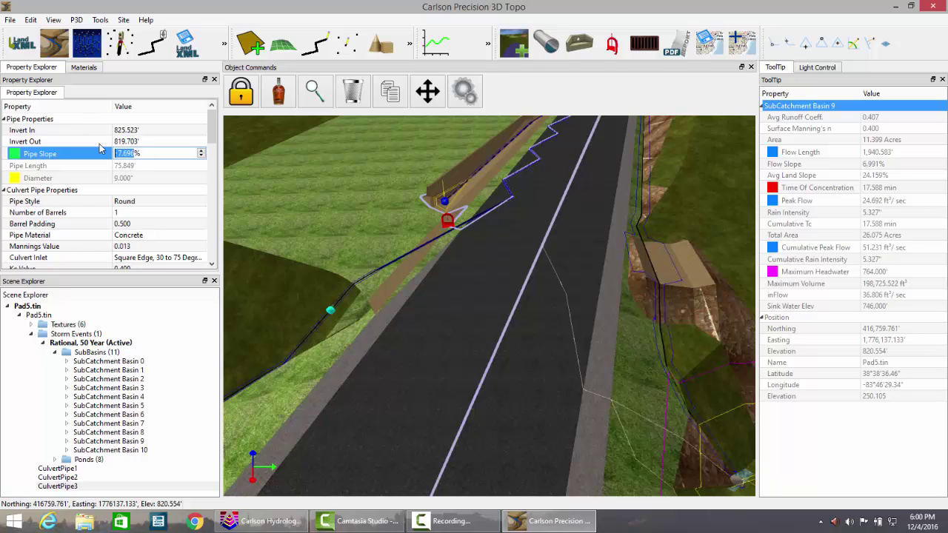
pyautogui.write('-7.7')
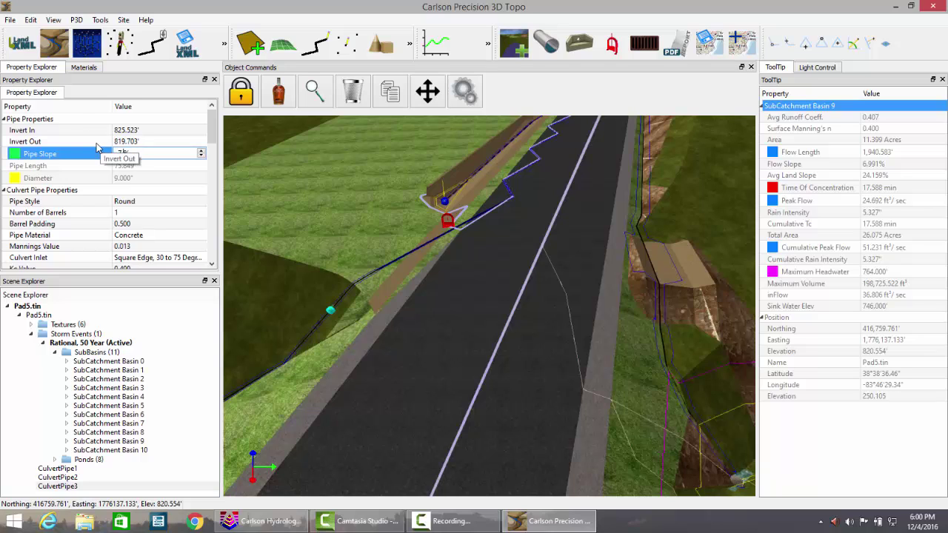
pyautogui.press('Return')
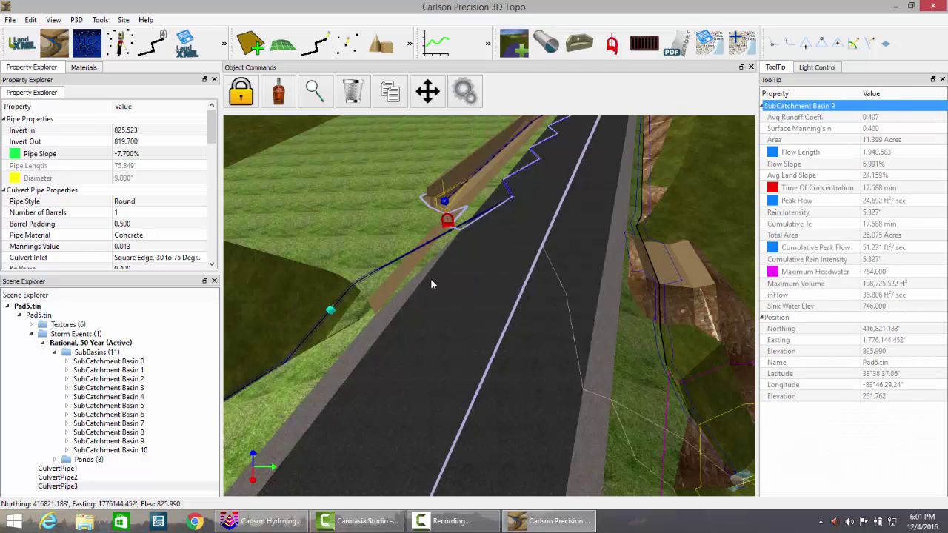
# Set the lower ditch culvert's calculation mode to CalcHeadwater and its pipe diameter to 12 inches.
pyautogui.moveTo(431, 279); pyautogui.dragTo(447, 293, button='middle')
pyautogui.scroll(-5, 447, 294)
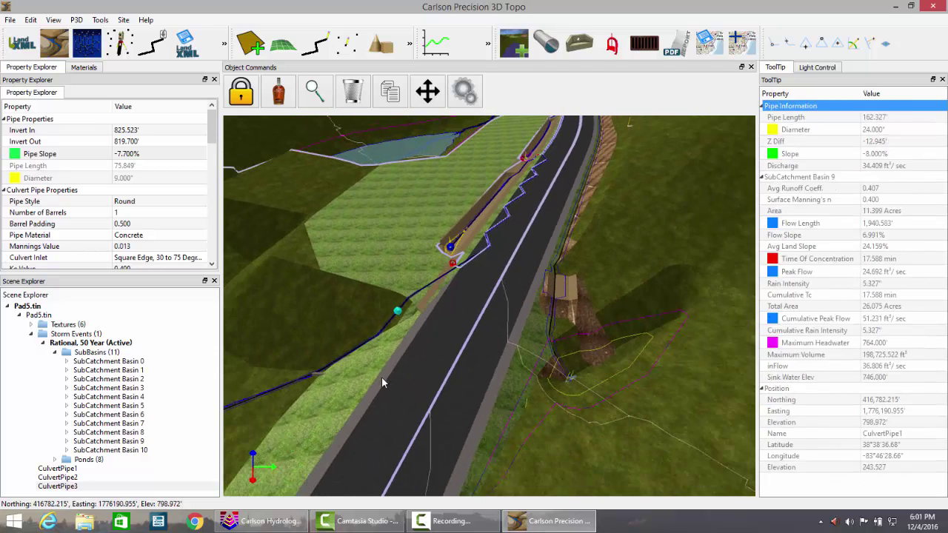
pyautogui.moveTo(382, 377)
pyautogui.mouseDown(button='middle')
pyautogui.moveTo(439, 373)
pyautogui.moveTo(448, 359)
pyautogui.moveTo(402, 380)
pyautogui.moveTo(381, 377)
pyautogui.mouseUp(button='middle')
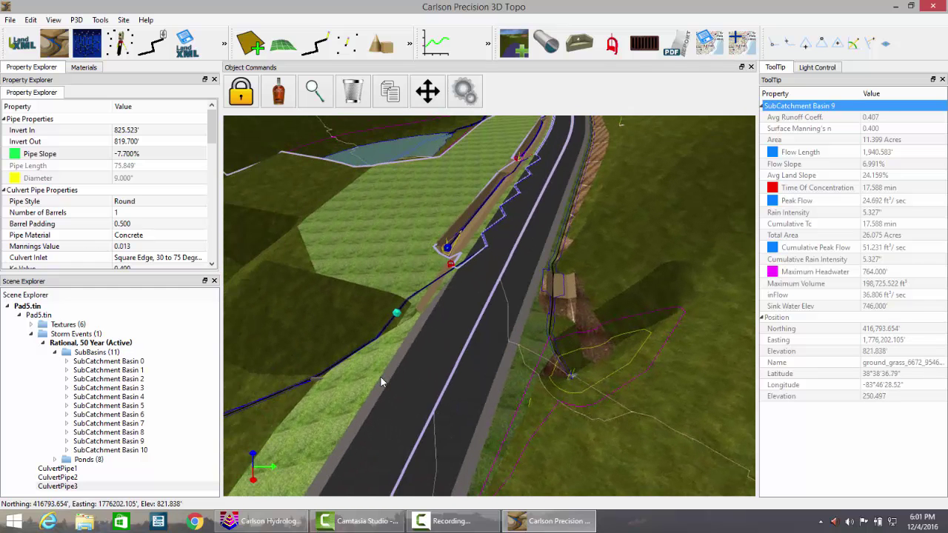
pyautogui.scroll(-3, 168, 194)
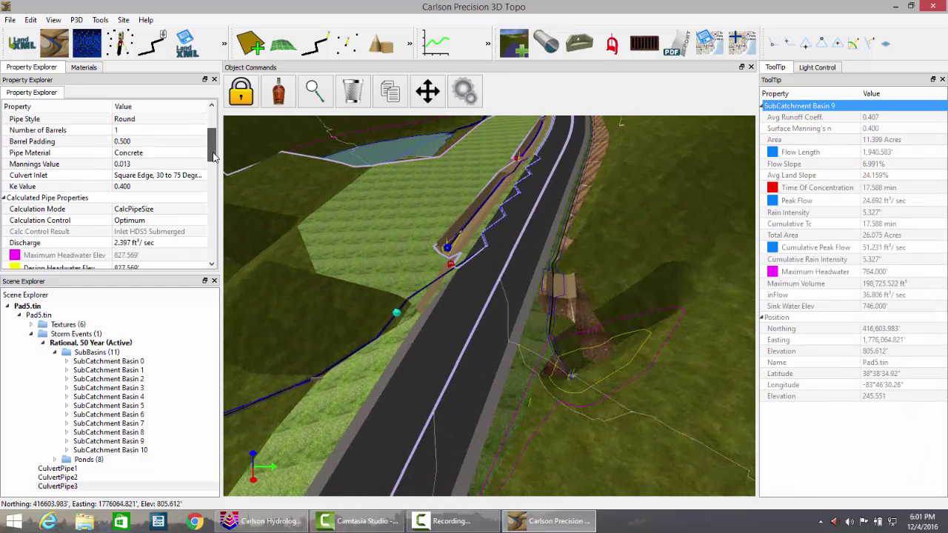
pyautogui.click(159, 209)
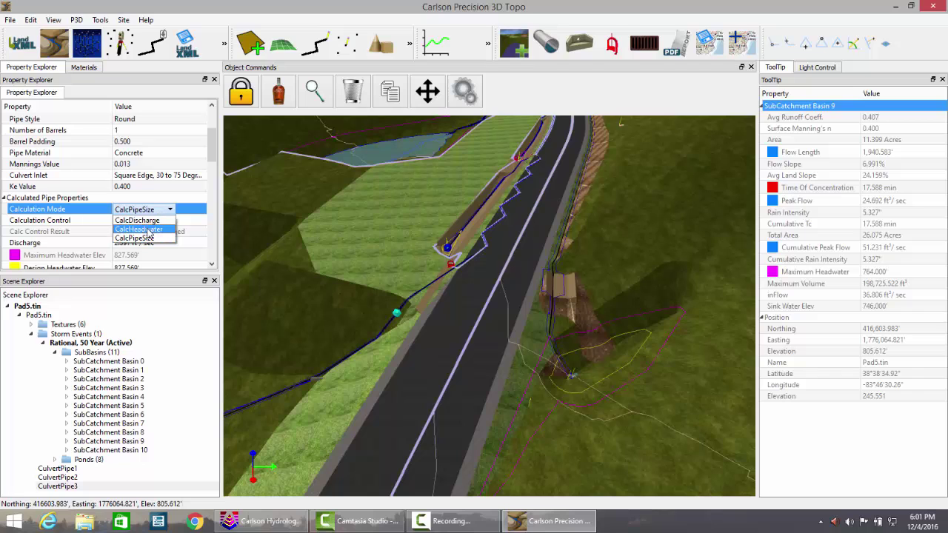
pyautogui.click(152, 235)
pyautogui.scroll(-3, 212, 160)
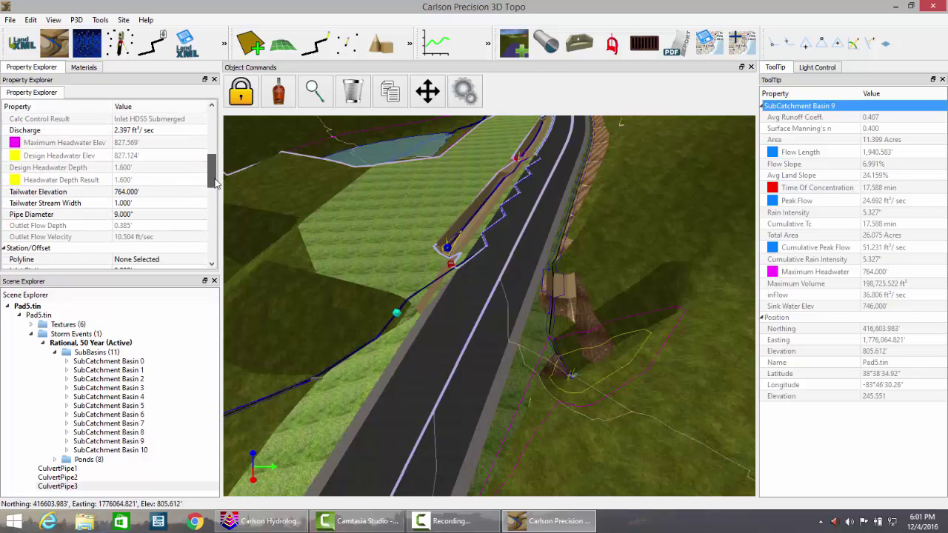
pyautogui.click(134, 214)
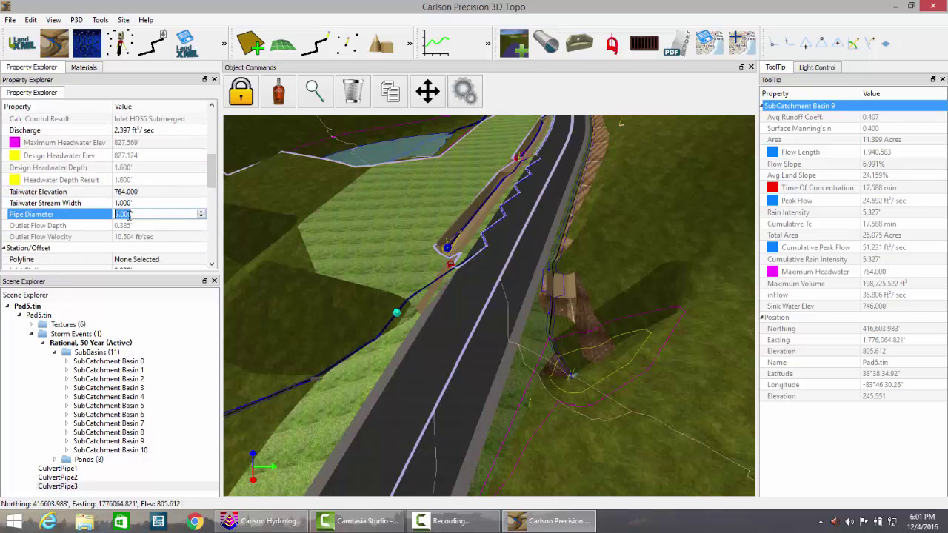
pyautogui.write('12"')
pyautogui.press('Return')
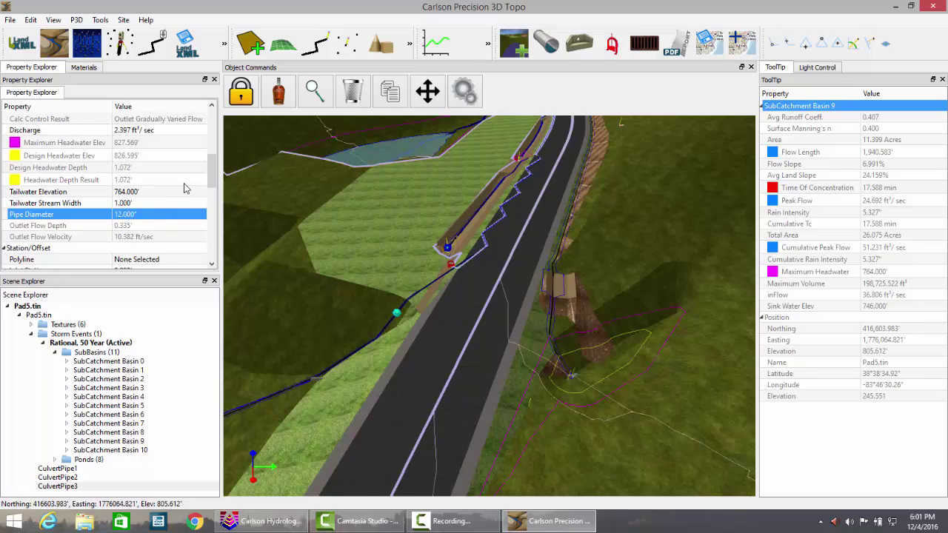
# Change the lower ditch culvert's pipe material to Corrugated Metal.
pyautogui.moveTo(213, 175); pyautogui.dragTo(213, 152)
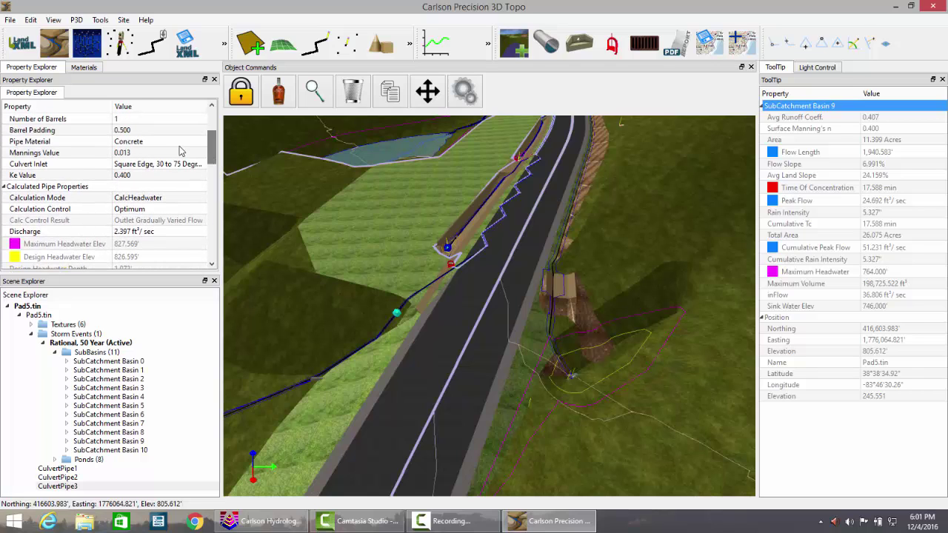
pyautogui.click(140, 142)
pyautogui.click(141, 142)
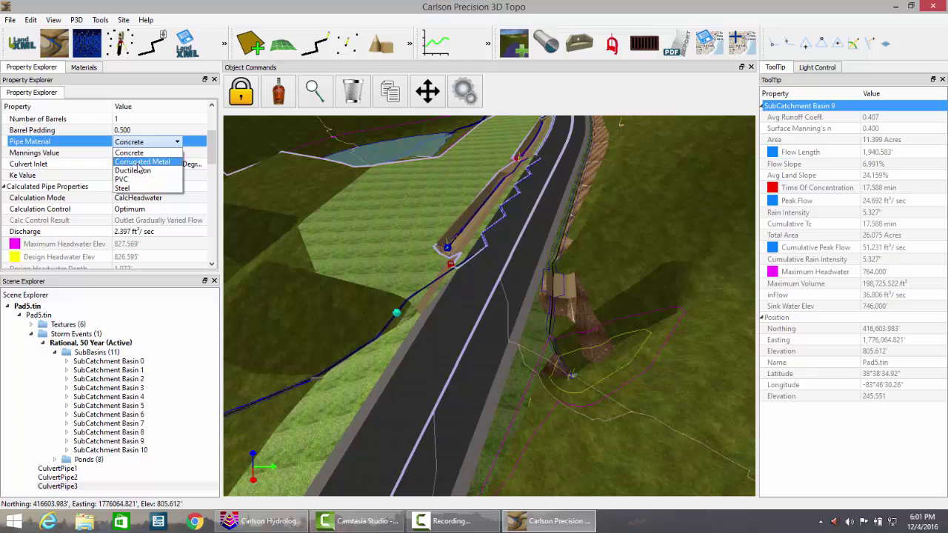
pyautogui.click(141, 162)
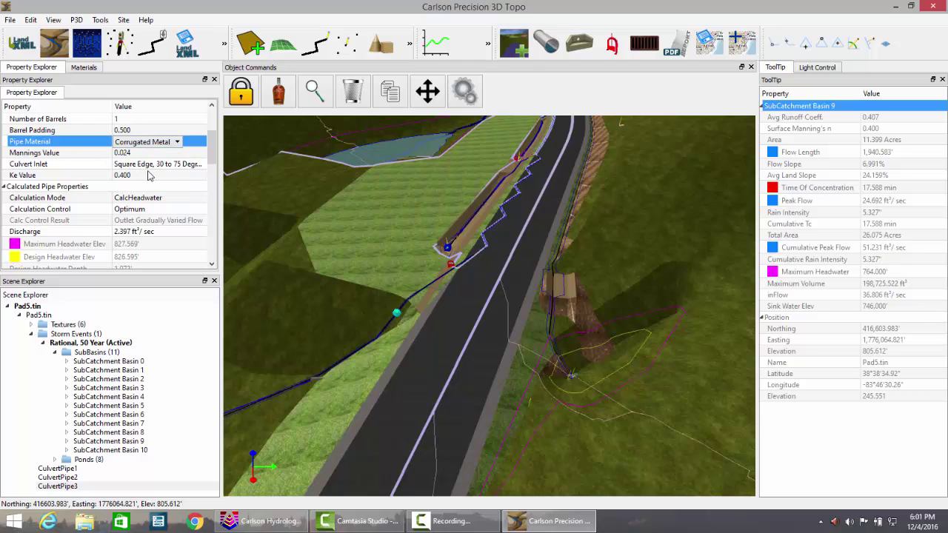
# Export the scene as CAD data to Pad5_p3d_export.xml in the P3D folder, without including surface data.
pyautogui.click(9, 21)
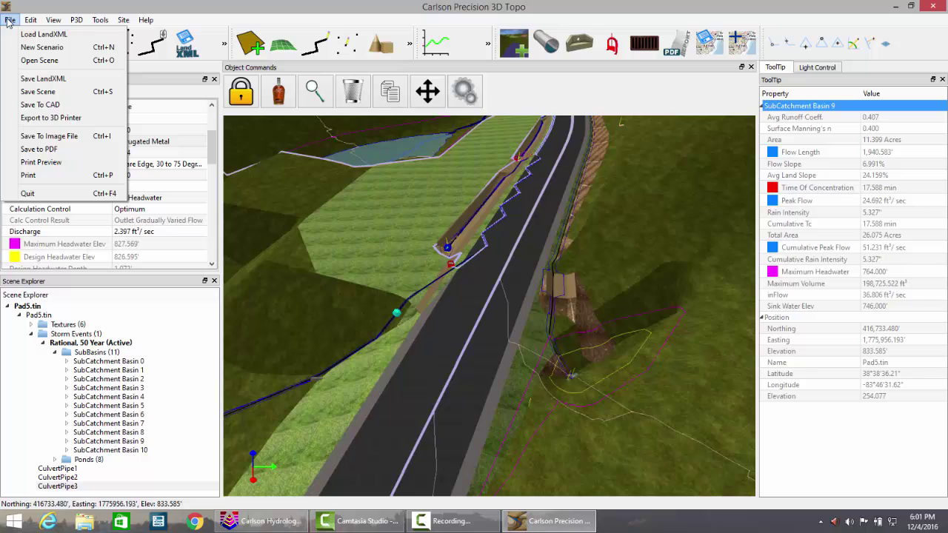
pyautogui.click(40, 105)
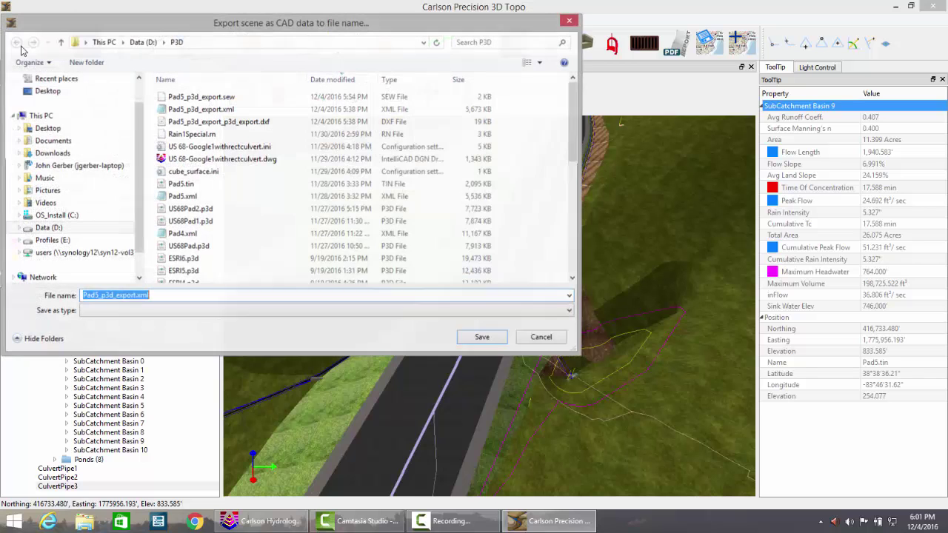
pyautogui.click(482, 338)
pyautogui.click(502, 261)
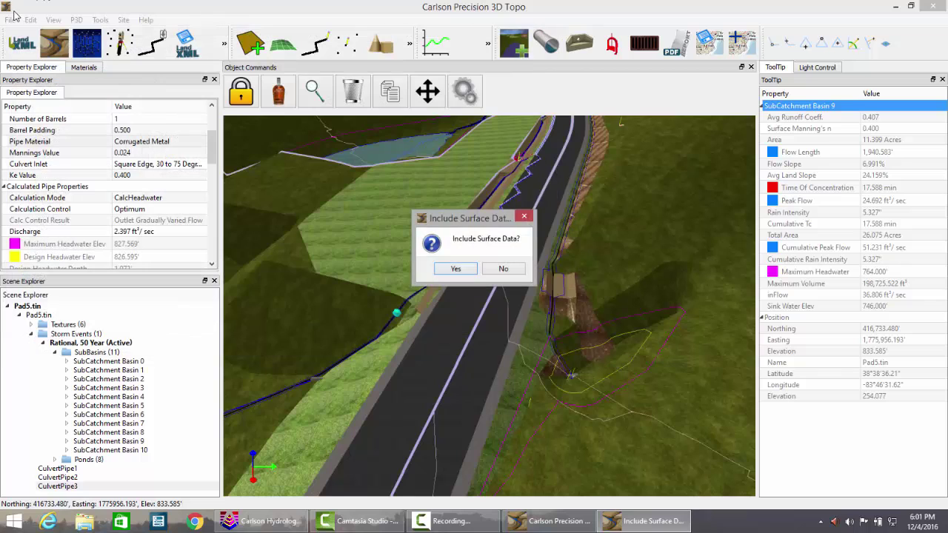
pyautogui.click(504, 269)
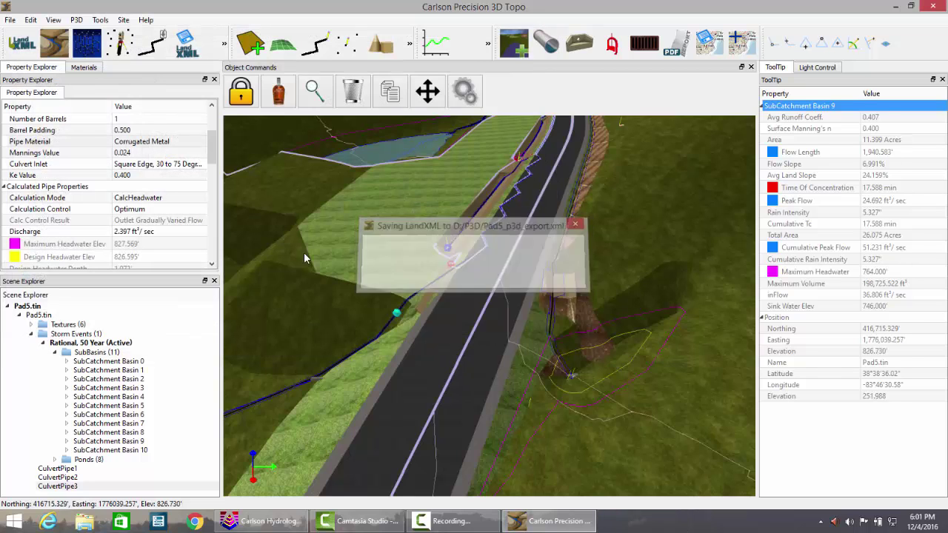
# Exit Precision 3D to return to Carlson Hydrology, and draw the culverts there with the current network label settings.
pyautogui.click(10, 20)
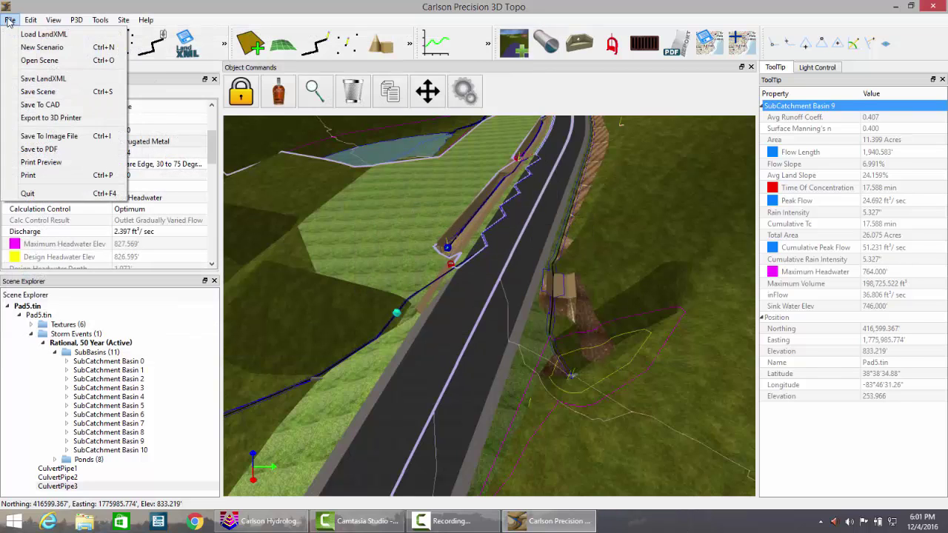
pyautogui.click(36, 197)
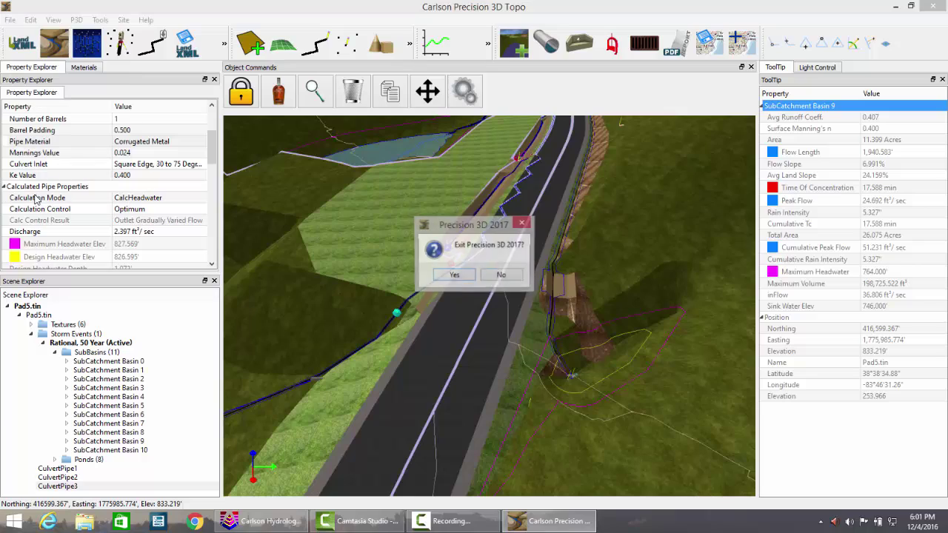
pyautogui.click(454, 276)
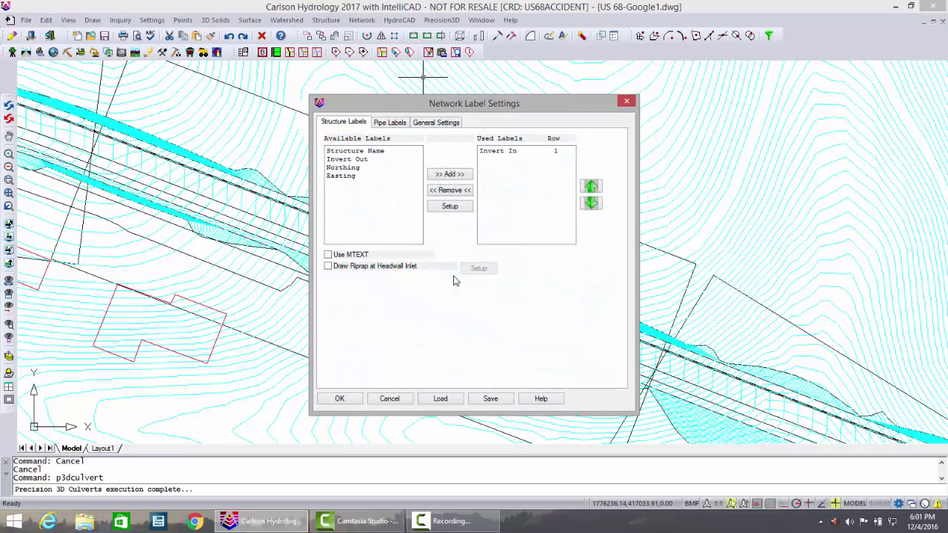
pyautogui.click(338, 400)
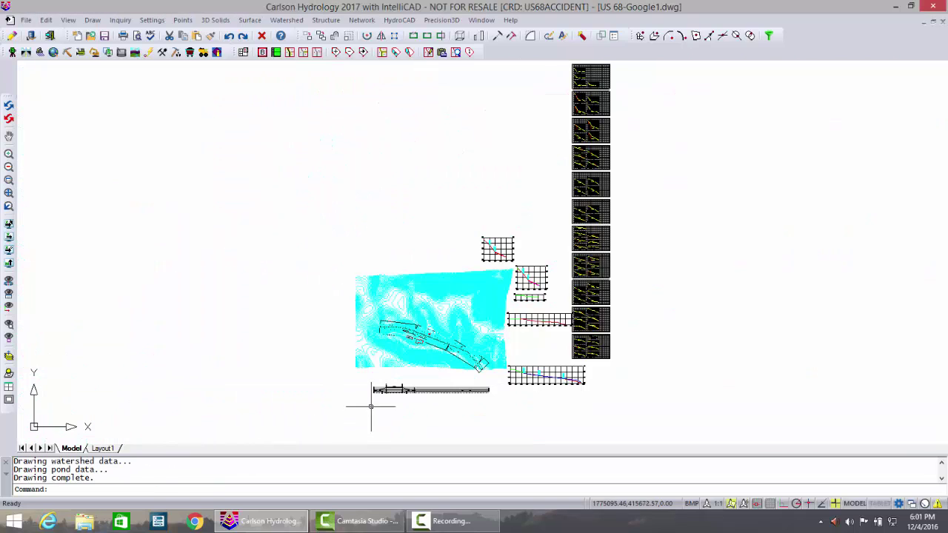
# Review the sewer network's plan view structure and pipe label settings and accept them as they are.
pyautogui.click(361, 20)
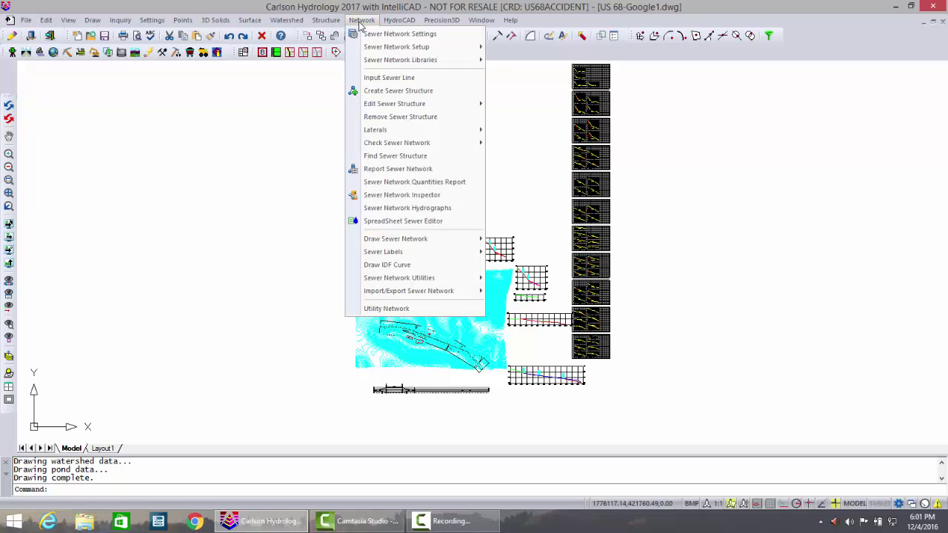
pyautogui.moveTo(385, 66)
pyautogui.moveTo(391, 48)
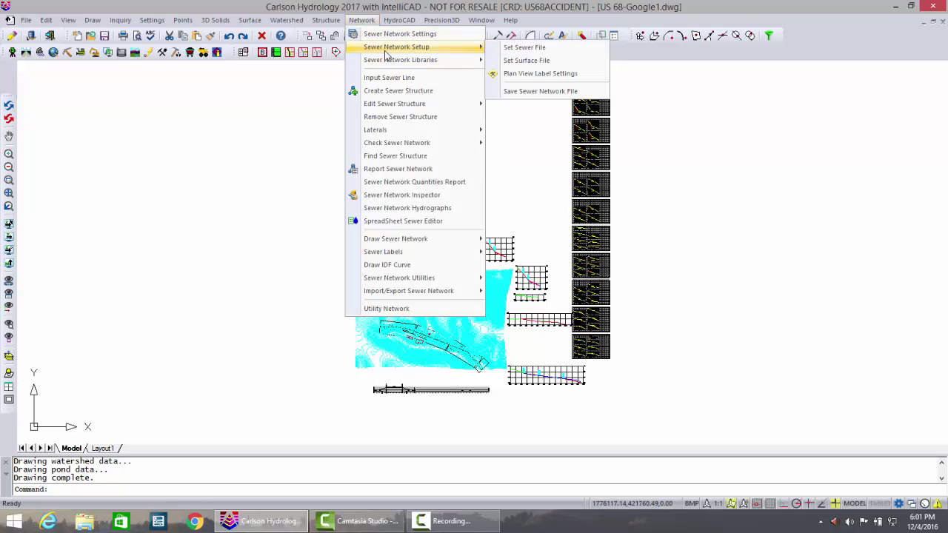
pyautogui.click(536, 77)
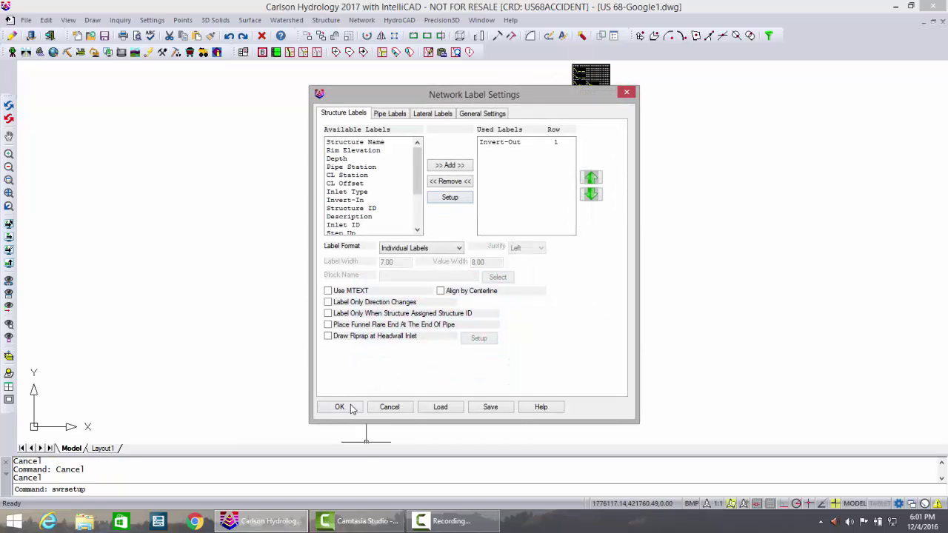
pyautogui.click(402, 117)
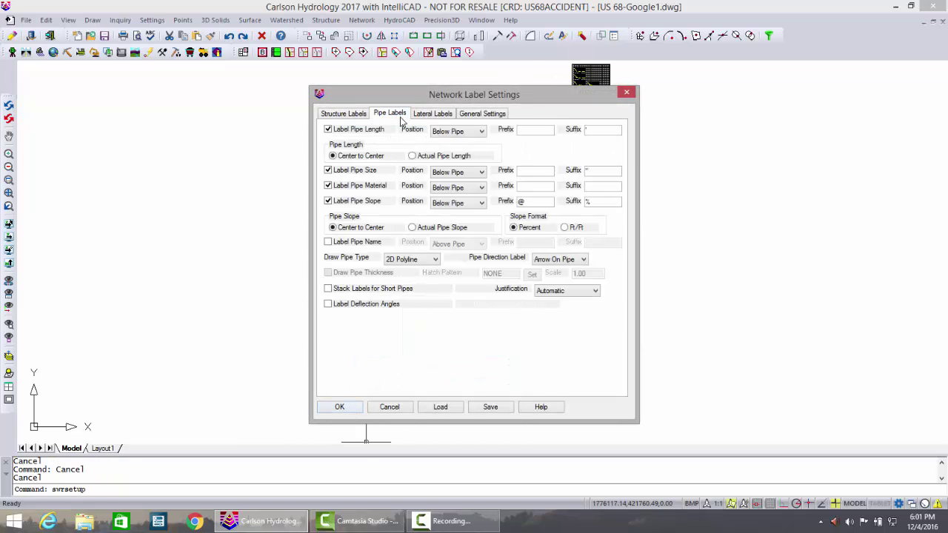
pyautogui.click(340, 407)
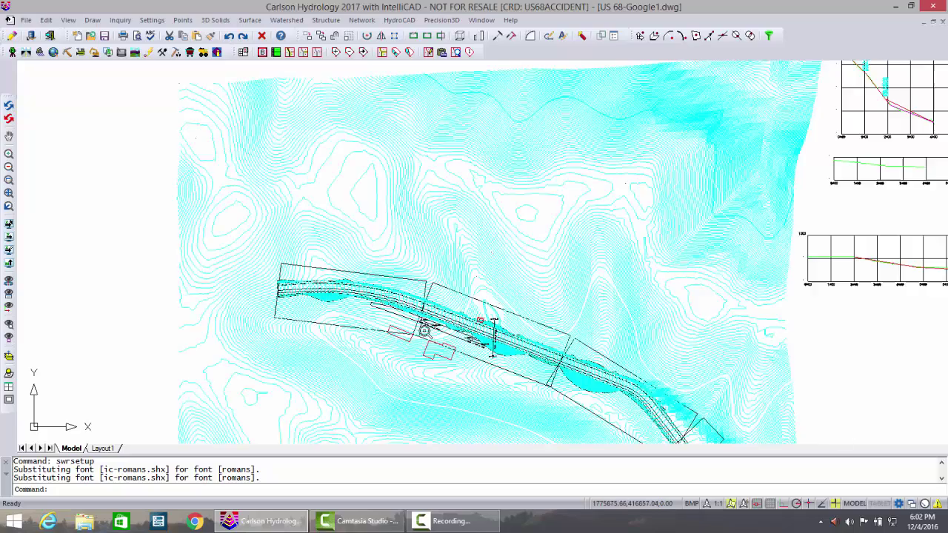
# Examine the plan view labels of the ditch culverts and the road crossing culvert for invert, length, size, material and slope.
pyautogui.scroll(6, 424, 331)
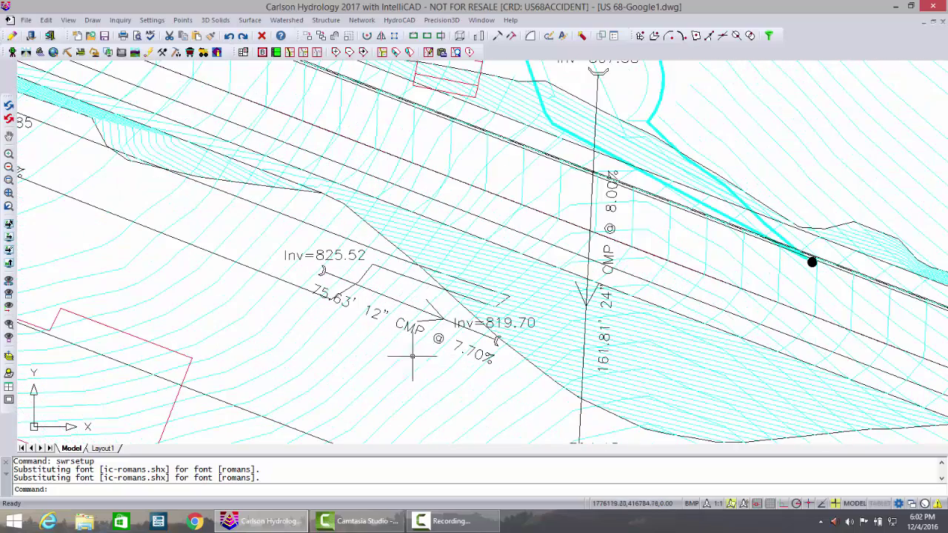
pyautogui.moveTo(376, 364); pyautogui.dragTo(503, 370, button='middle')
pyautogui.moveTo(187, 201)
pyautogui.mouseDown(button='middle')
pyautogui.moveTo(242, 254)
pyautogui.moveTo(132, 247)
pyautogui.mouseUp(button='middle')
pyautogui.moveTo(771, 425); pyautogui.dragTo(593, 370, button='middle')
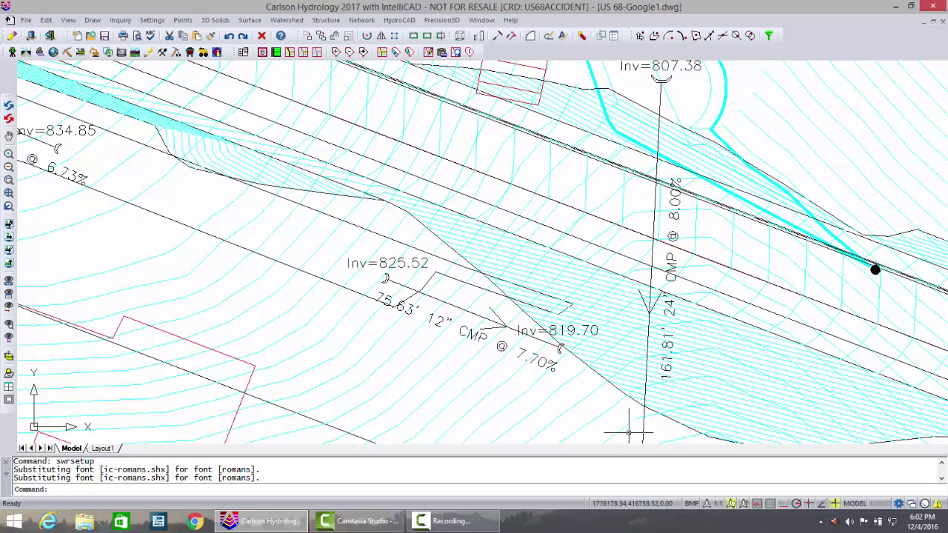
pyautogui.moveTo(562, 423)
pyautogui.mouseDown(button='middle')
pyautogui.moveTo(515, 382)
pyautogui.moveTo(482, 386)
pyautogui.mouseUp(button='middle')
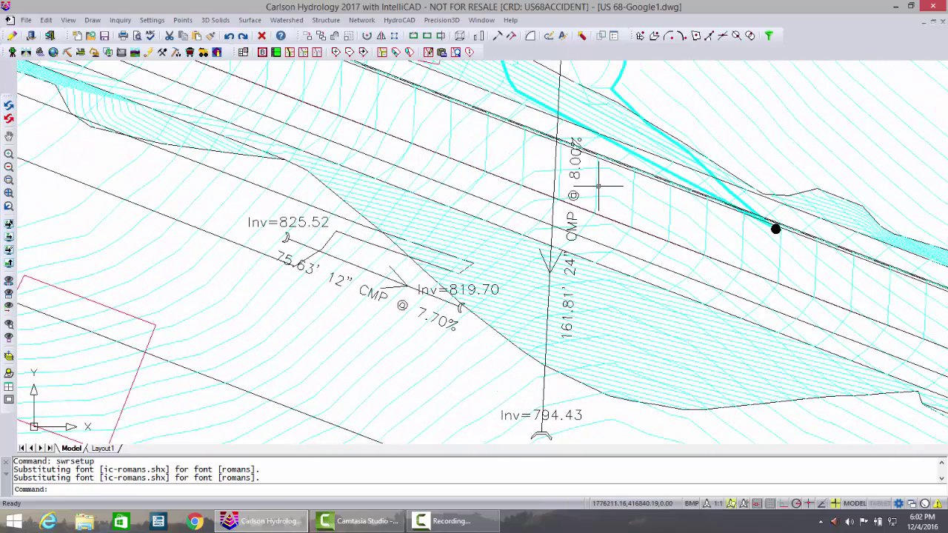
pyautogui.scroll(-5, 386, 365)
pyautogui.scroll(-2, 474, 370)
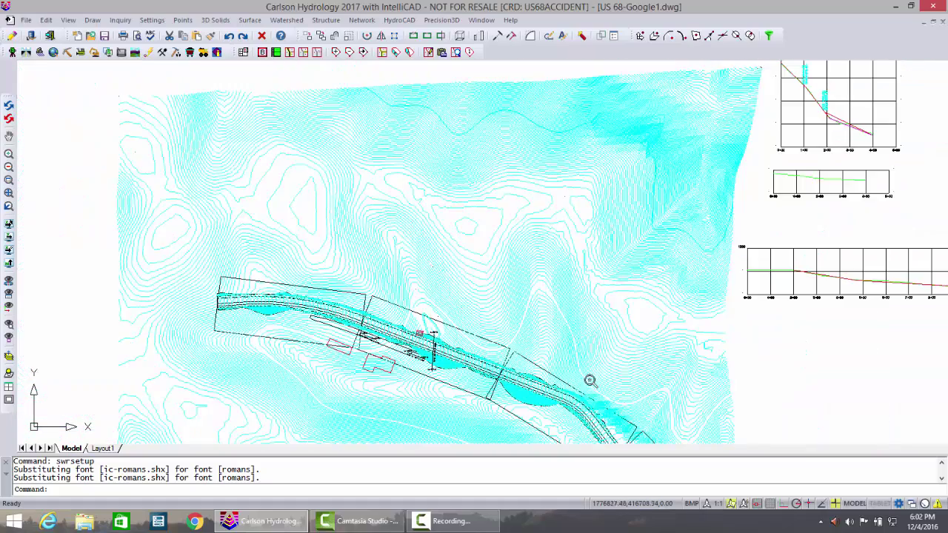
# Draw the CulvertPipe1 sewer profile with the Pad5.tin design surface, placing its grid in the empty space between the two long profiles.
pyautogui.moveTo(595, 382)
pyautogui.mouseDown(button='middle')
pyautogui.moveTo(415, 370)
pyautogui.moveTo(263, 338)
pyautogui.mouseUp(button='middle')
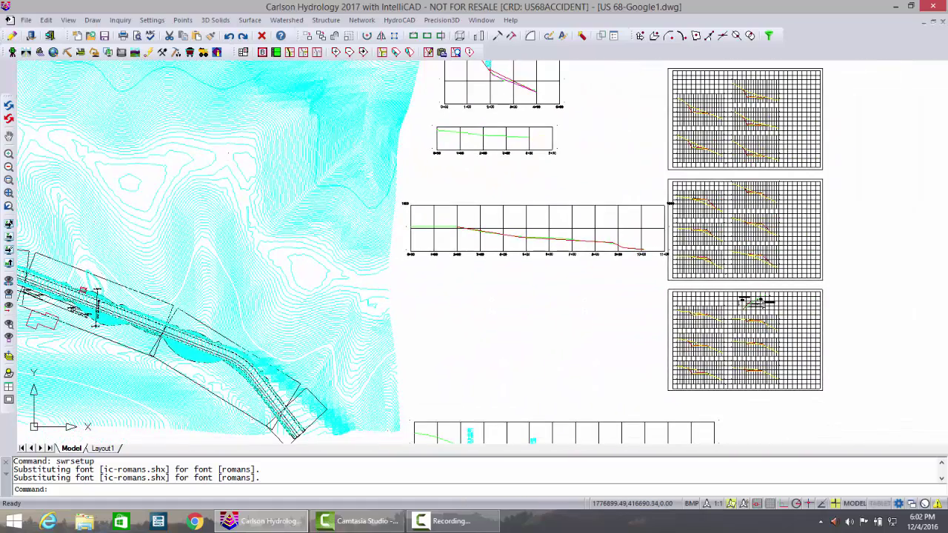
pyautogui.click(362, 20)
pyautogui.moveTo(398, 241)
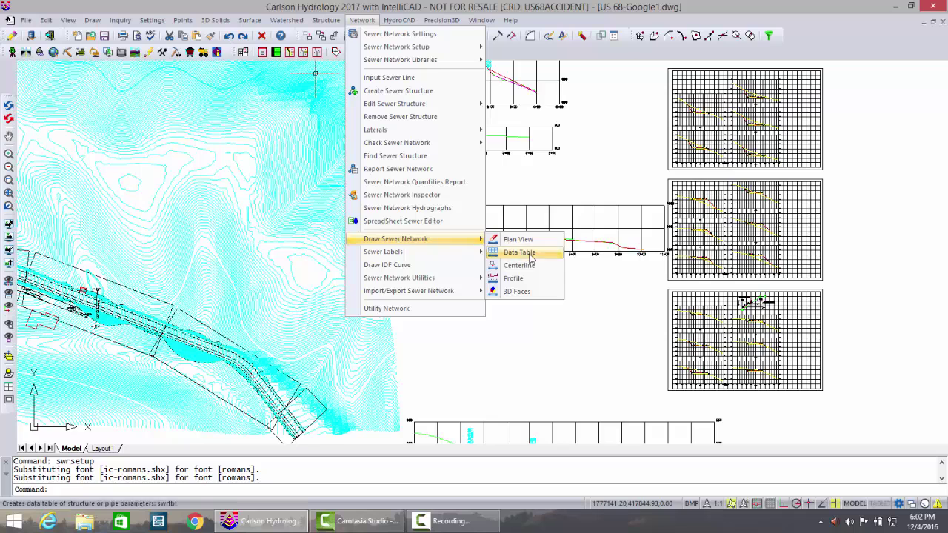
pyautogui.click(519, 278)
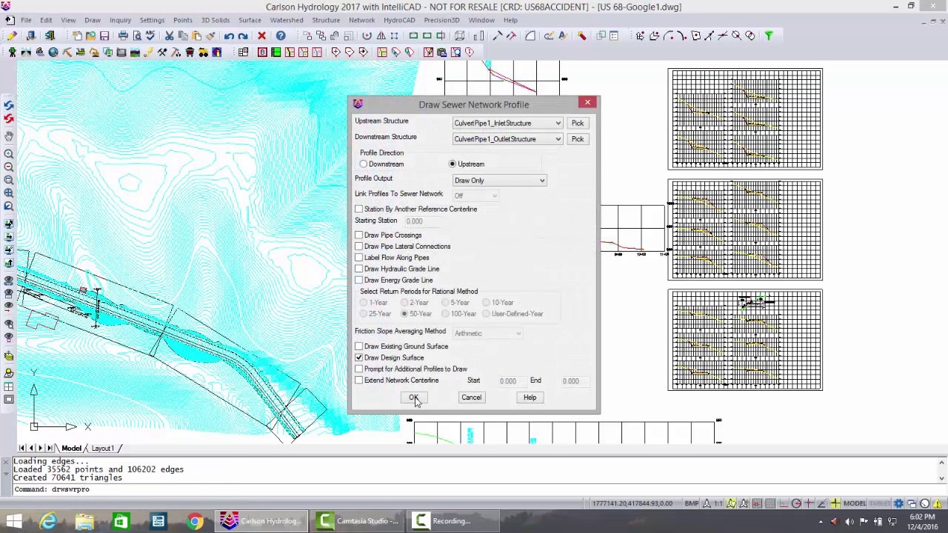
pyautogui.click(414, 398)
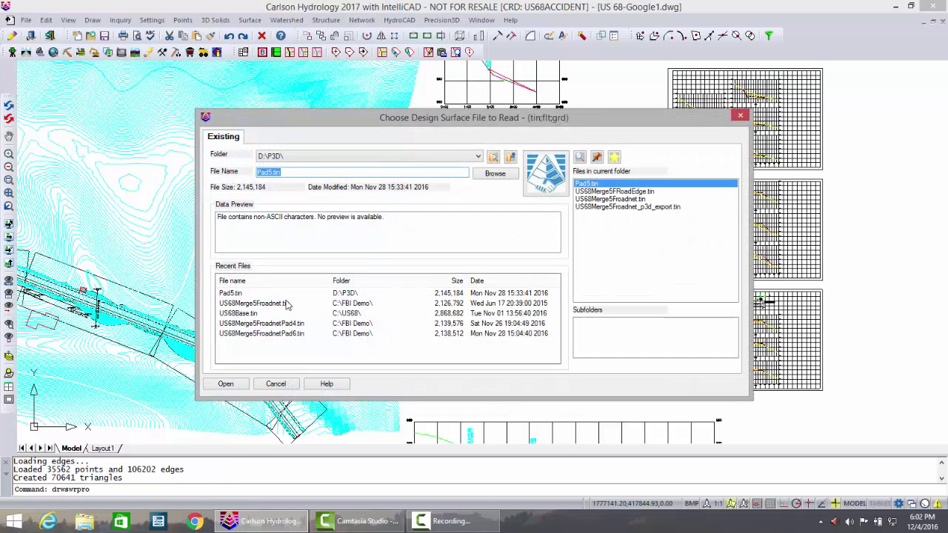
pyautogui.click(225, 384)
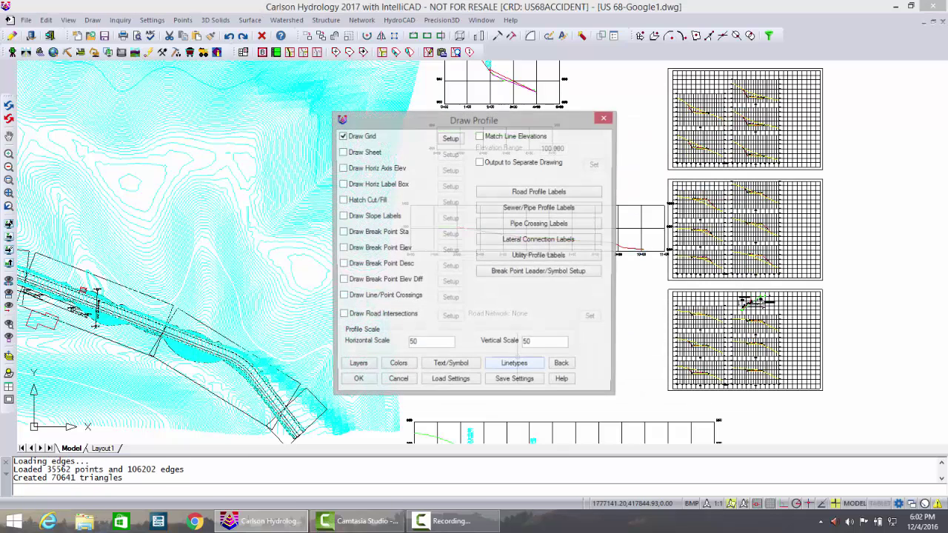
pyautogui.click(356, 383)
pyautogui.click(407, 301)
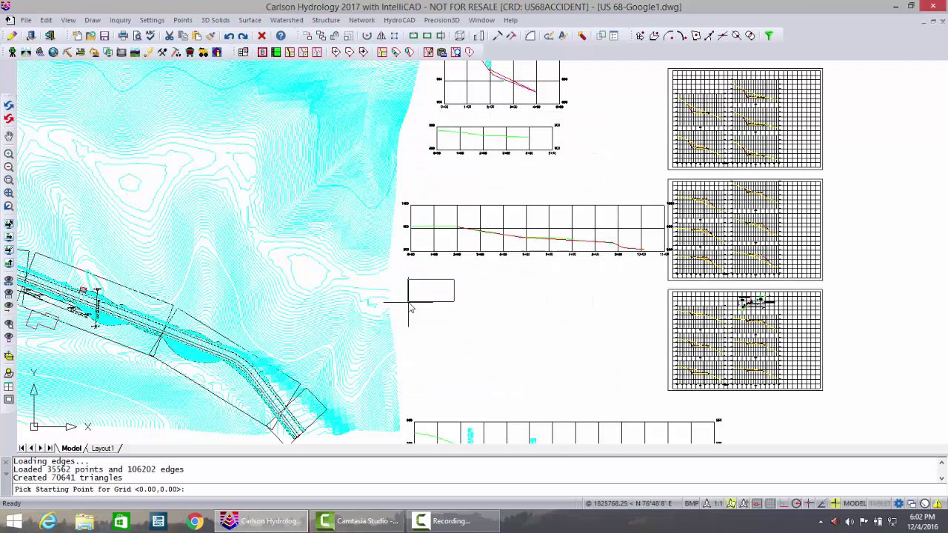
pyautogui.click(430, 347)
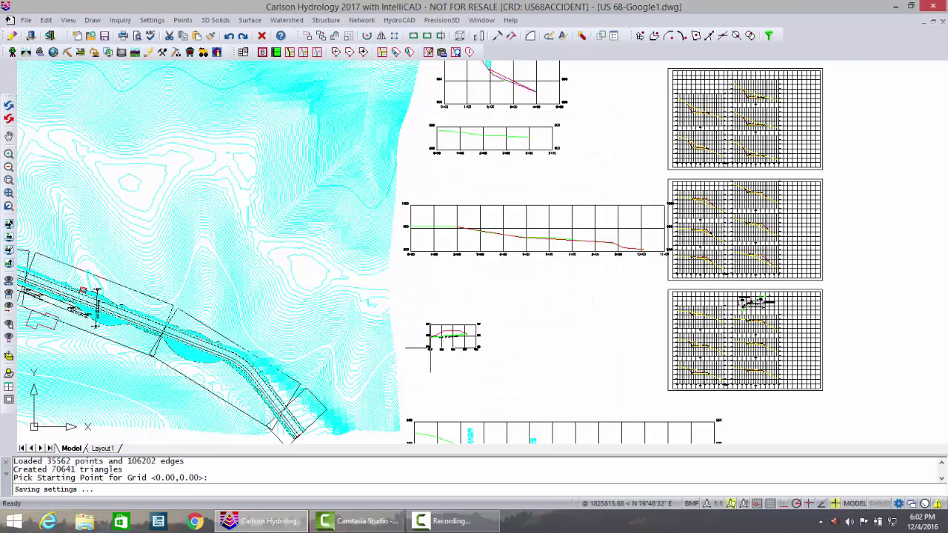
# Inspect the drawn culvert profile for the pipe's label, slope and cover beneath the road surface.
pyautogui.scroll(8, 444, 341)
pyautogui.moveTo(344, 356); pyautogui.dragTo(532, 280, button='middle')
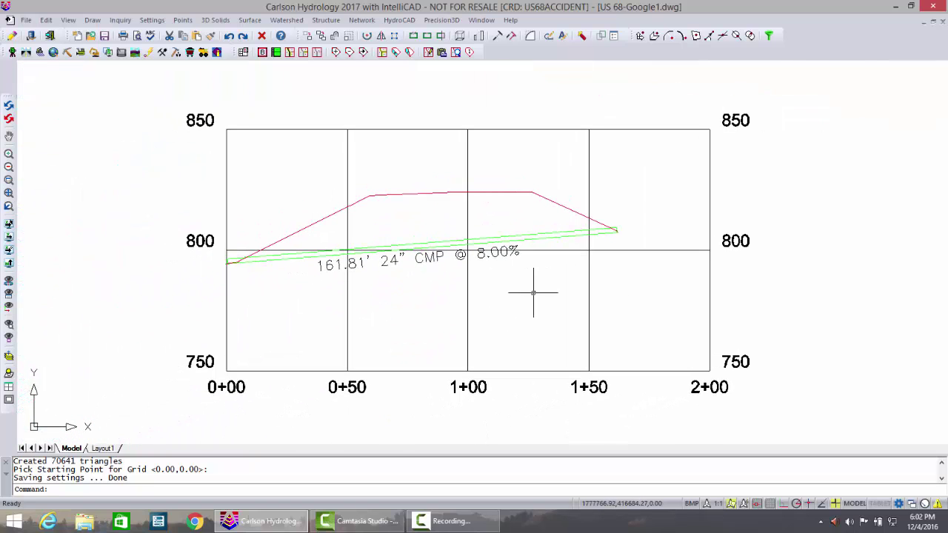
pyautogui.scroll(-10, 533, 292)
pyautogui.scroll(6, 504, 326)
pyautogui.scroll(-6, 516, 280)
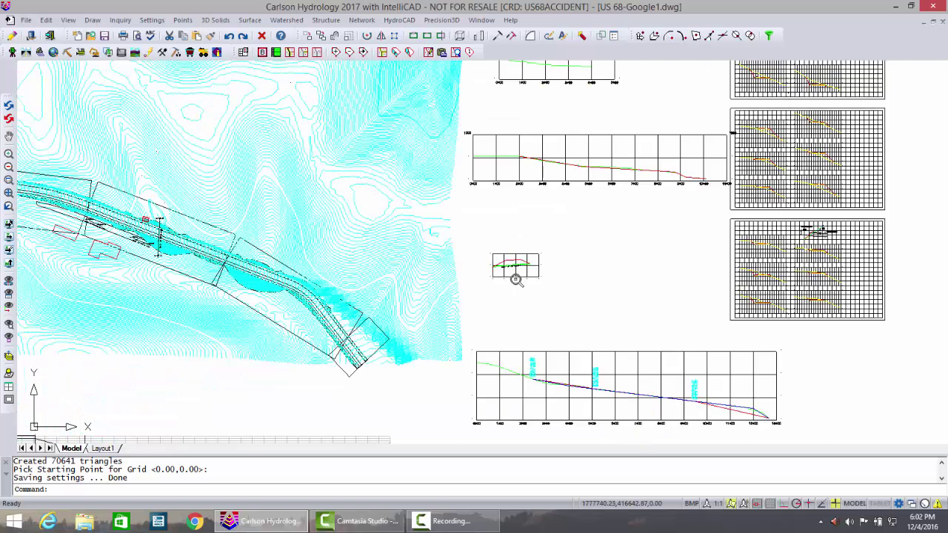